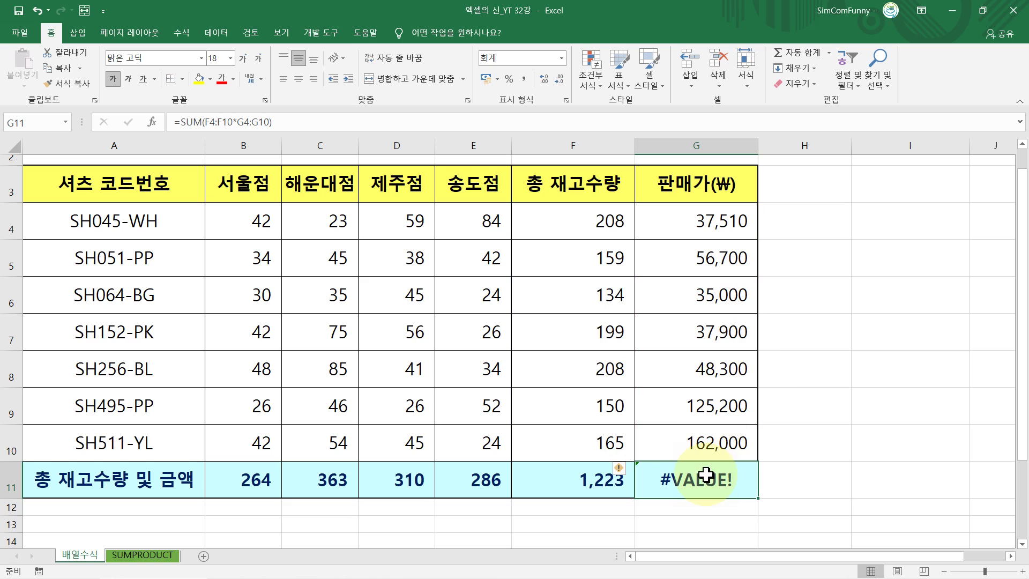
Re-enter the formula =SUM(F4:F10*G4:G10) in cell G11 as an array formula and inspect its enclosing braces
{"action": "double_click", "coordinate": [705, 475]}
{"action": "left_click", "coordinate": [828, 481]}
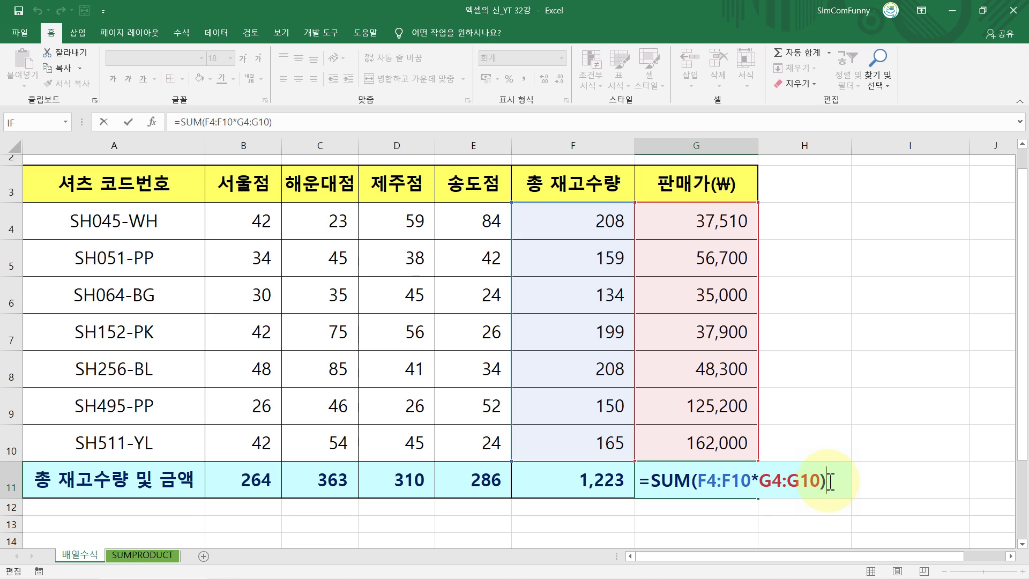
{"action": "key", "text": "ctrl+shift+Return"}
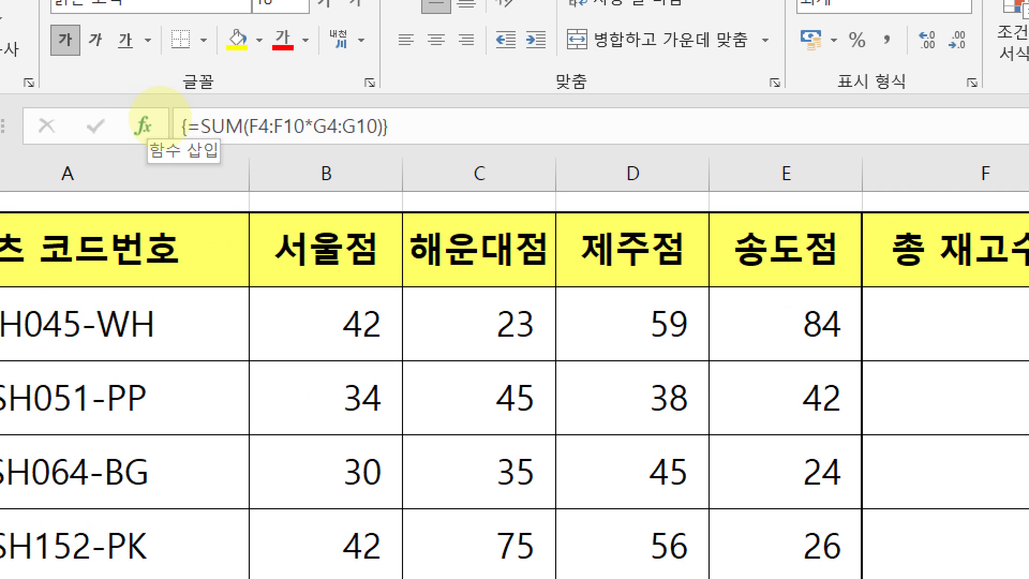
{"action": "left_click", "coordinate": [161, 117]}
{"action": "left_click_drag", "start_coordinate": [167, 112], "coordinate": [190, 143]}
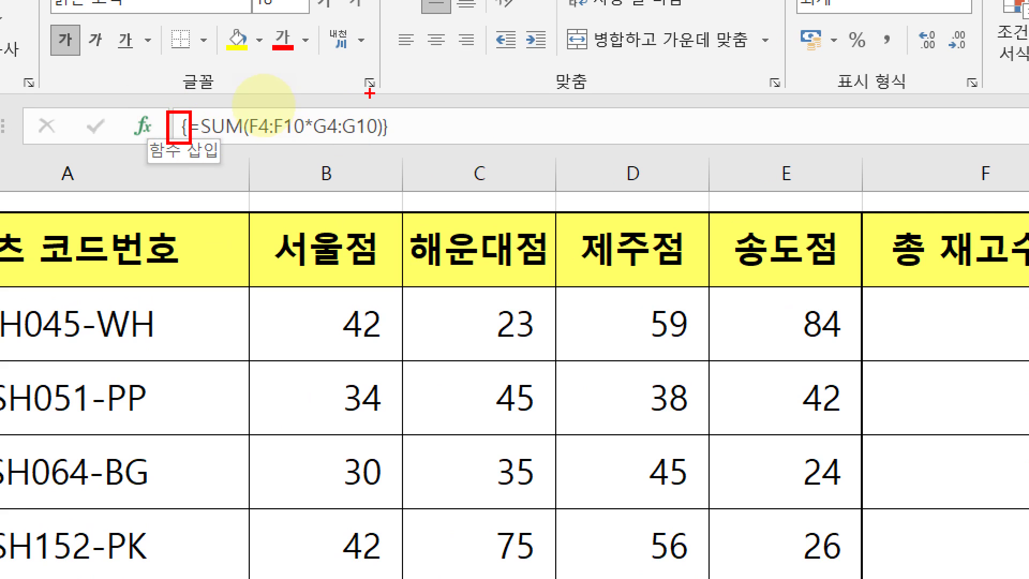
{"action": "left_click_drag", "start_coordinate": [381, 115], "coordinate": [396, 145]}
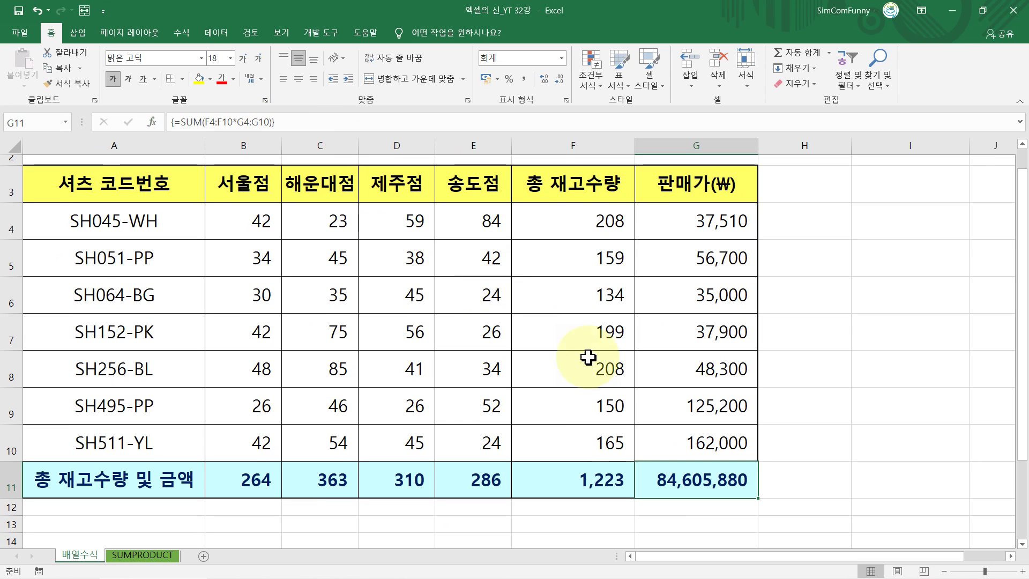
Enter the formula =SUMPRODUCT(F4:F10*G4:G10) in cell H11, beside the array formula total
{"action": "left_click", "coordinate": [799, 481]}
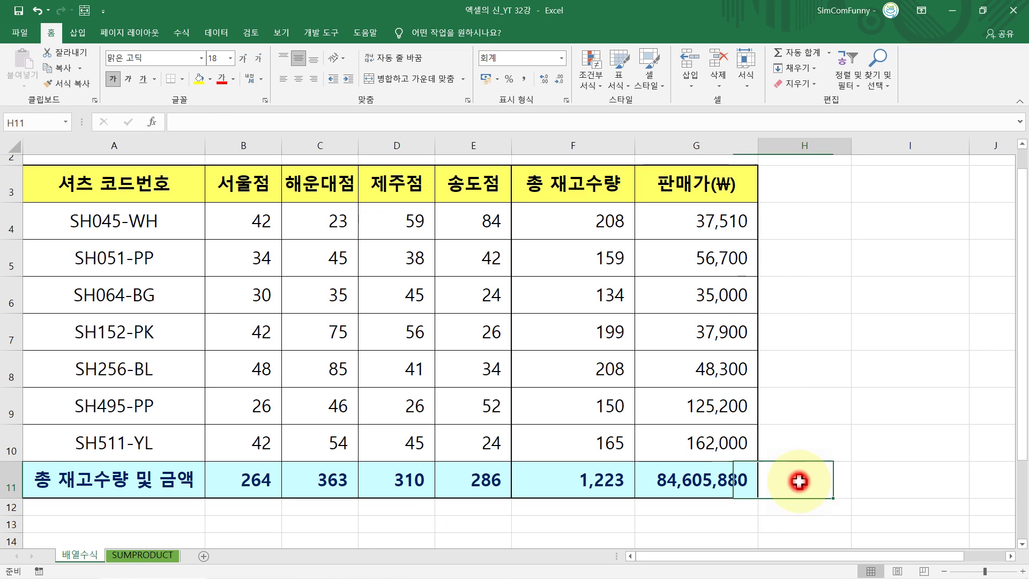
{"action": "type", "text": "="}
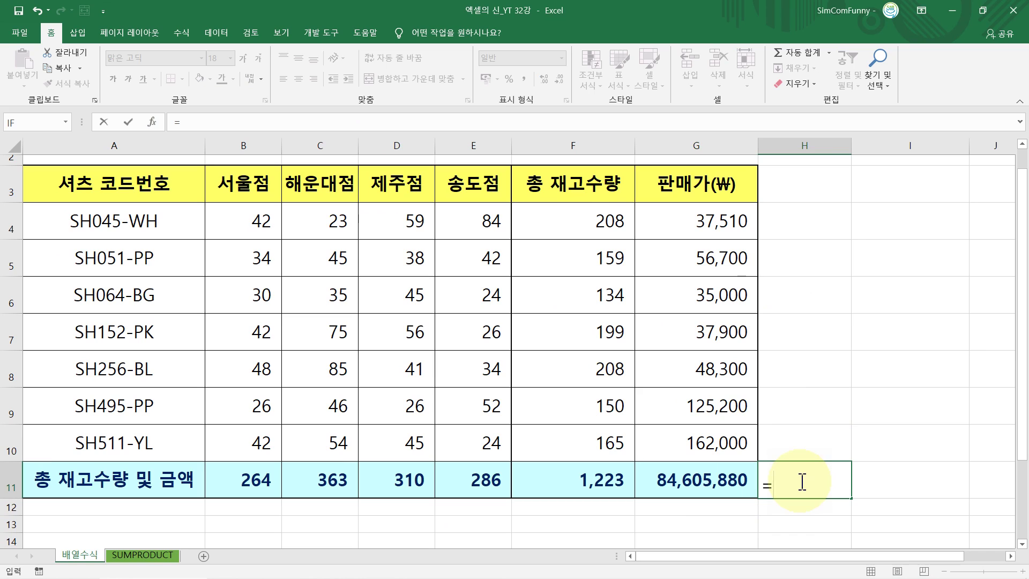
{"action": "type", "text": "SUMPRODUCT"}
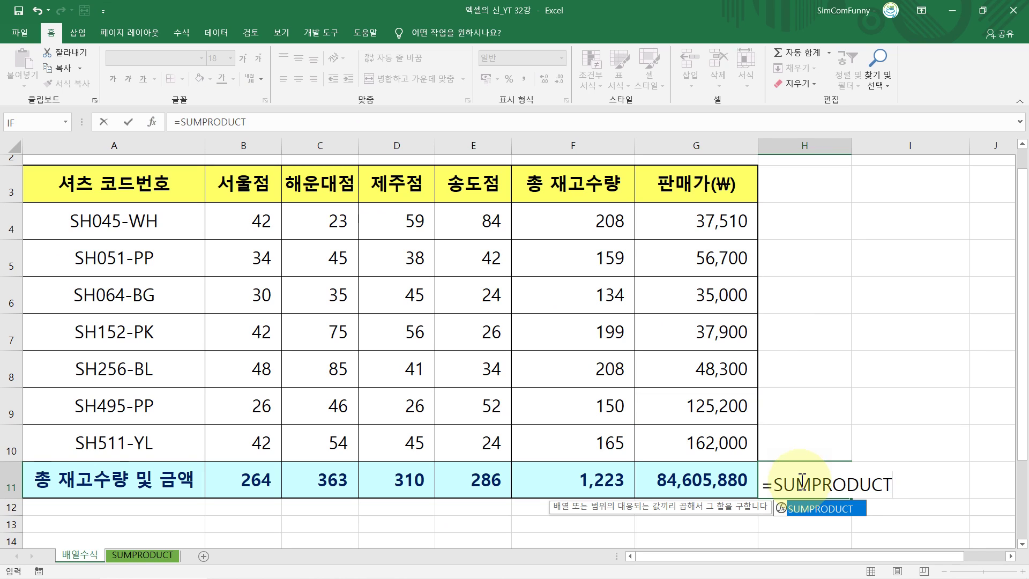
{"action": "type", "text": "("}
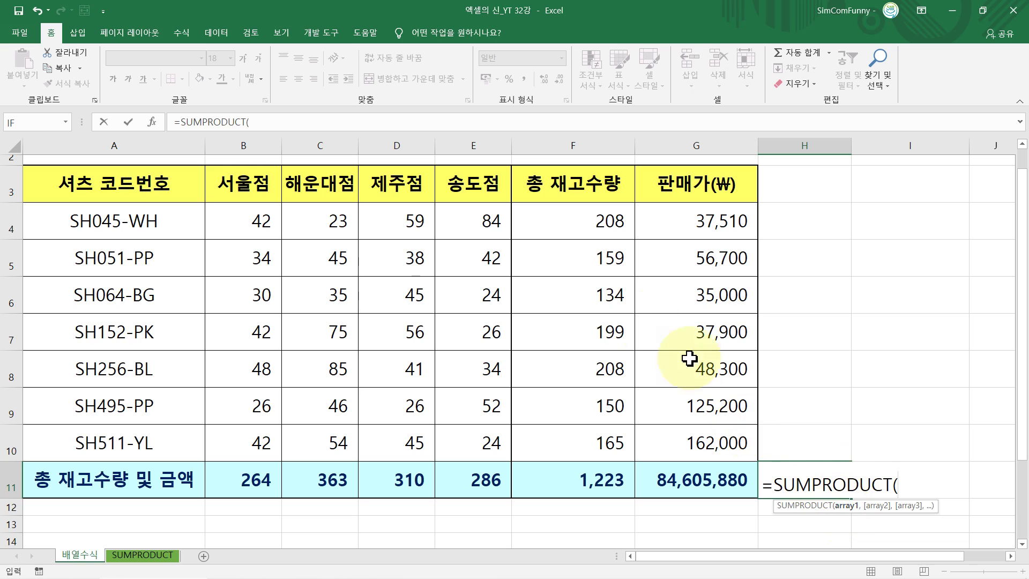
{"action": "left_click_drag", "start_coordinate": [574, 222], "coordinate": [588, 449]}
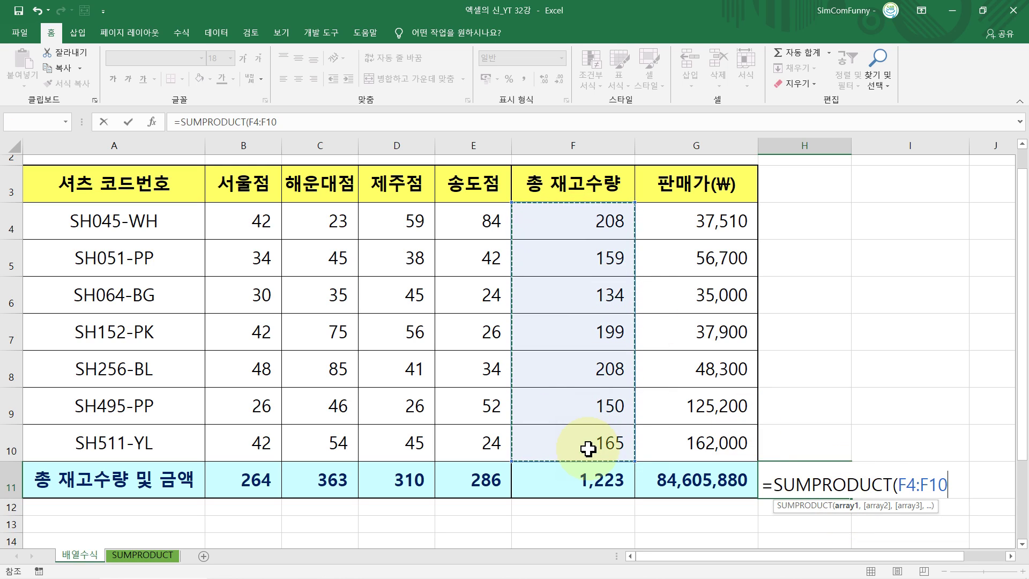
{"action": "type", "text": "*"}
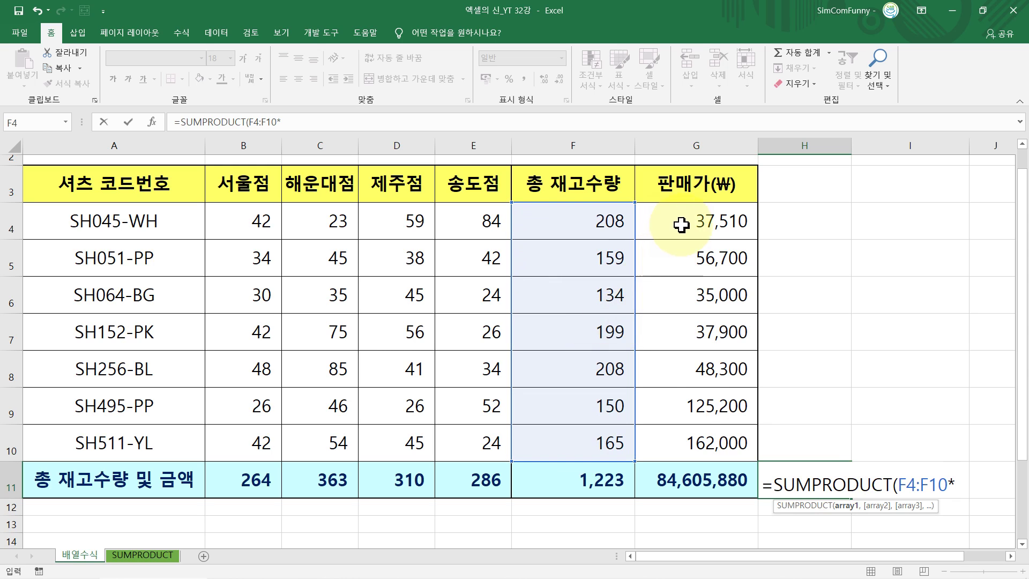
{"action": "left_click_drag", "start_coordinate": [681, 222], "coordinate": [689, 434]}
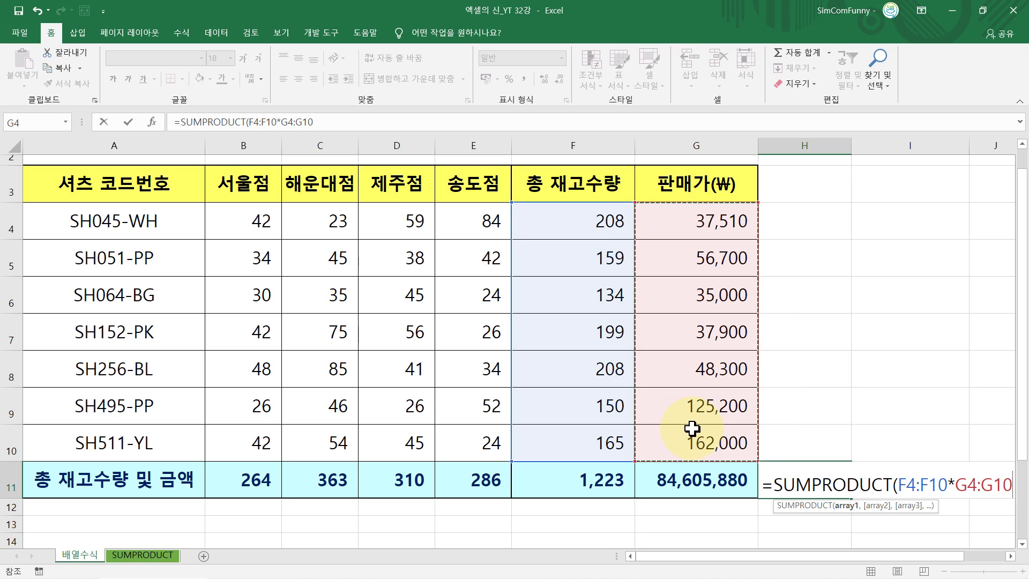
{"action": "type", "text": ")"}
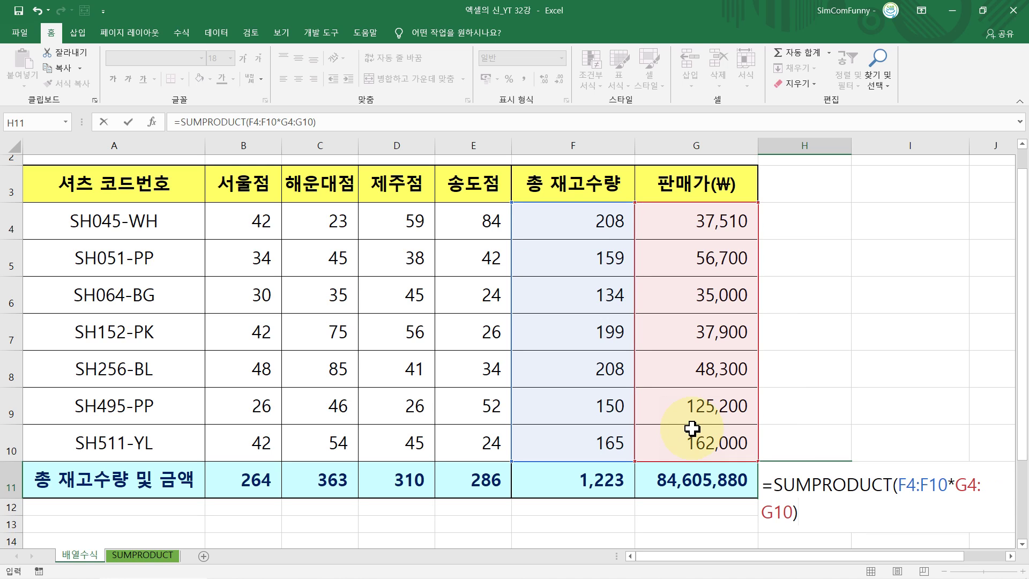
{"action": "key", "text": "Return"}
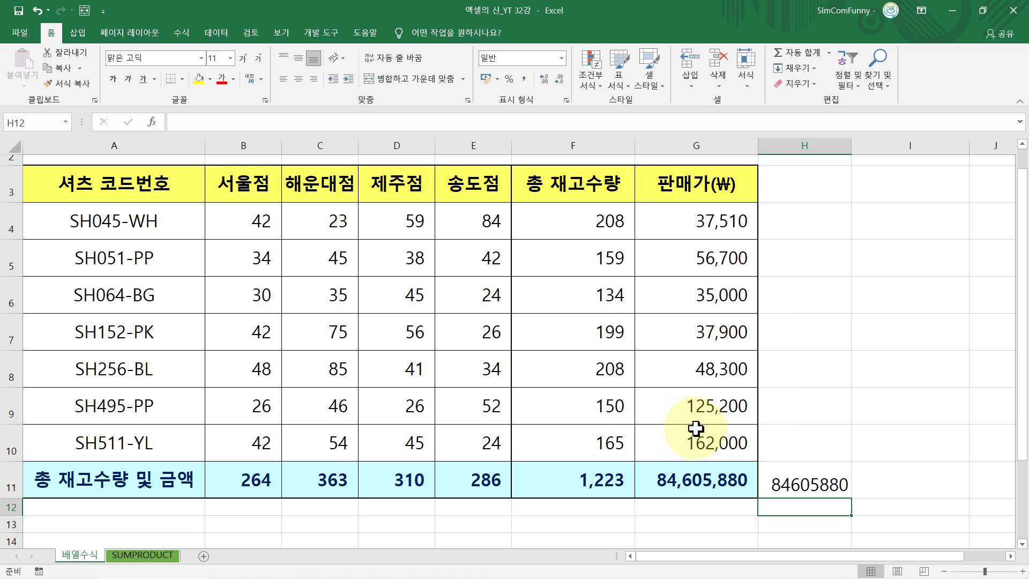
Enter =G11-H11 in cell I11 to compare the array formula total with the SUMPRODUCT total
{"action": "left_click", "coordinate": [832, 485]}
{"action": "left_click", "coordinate": [862, 478]}
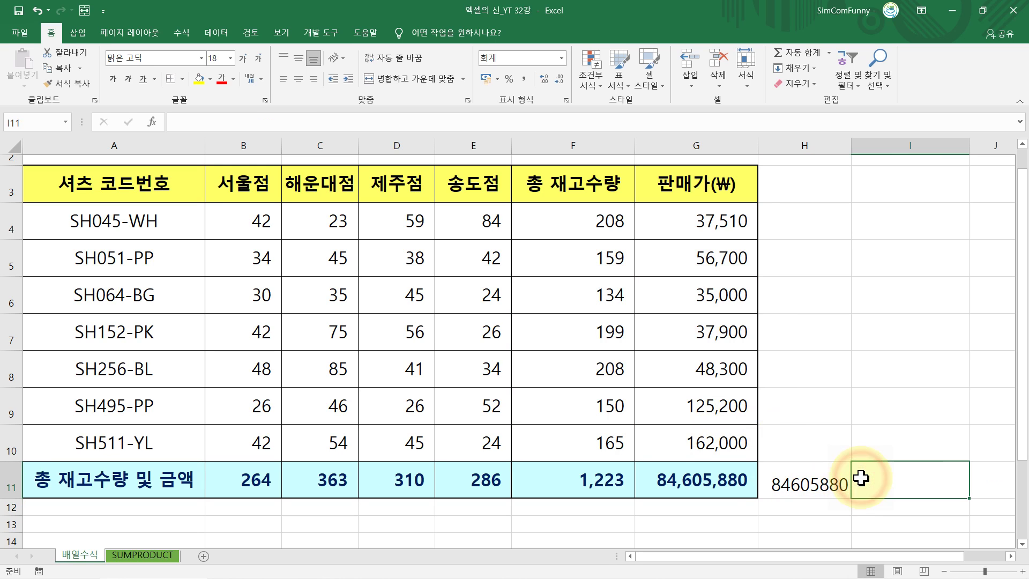
{"action": "type", "text": "="}
{"action": "left_click", "coordinate": [713, 482]}
{"action": "type", "text": "-"}
{"action": "left_click", "coordinate": [781, 480]}
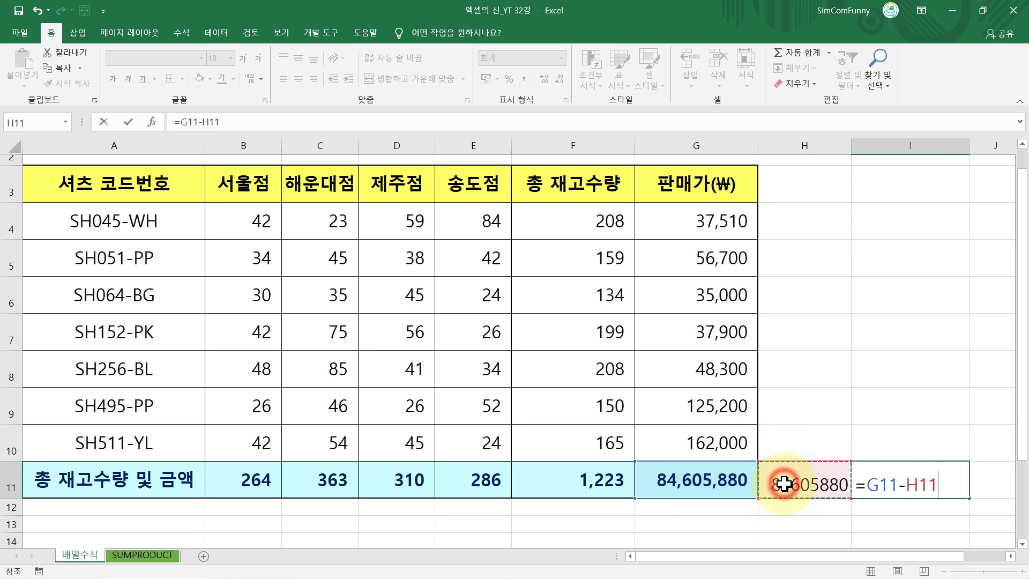
{"action": "key", "text": "Return"}
{"action": "left_click", "coordinate": [873, 470]}
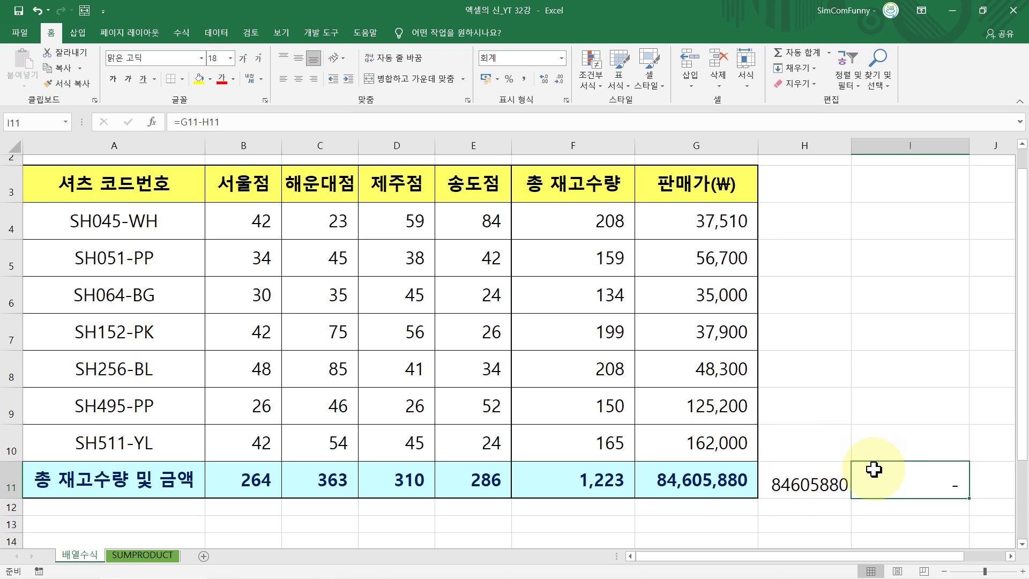
{"action": "left_click", "coordinate": [812, 485]}
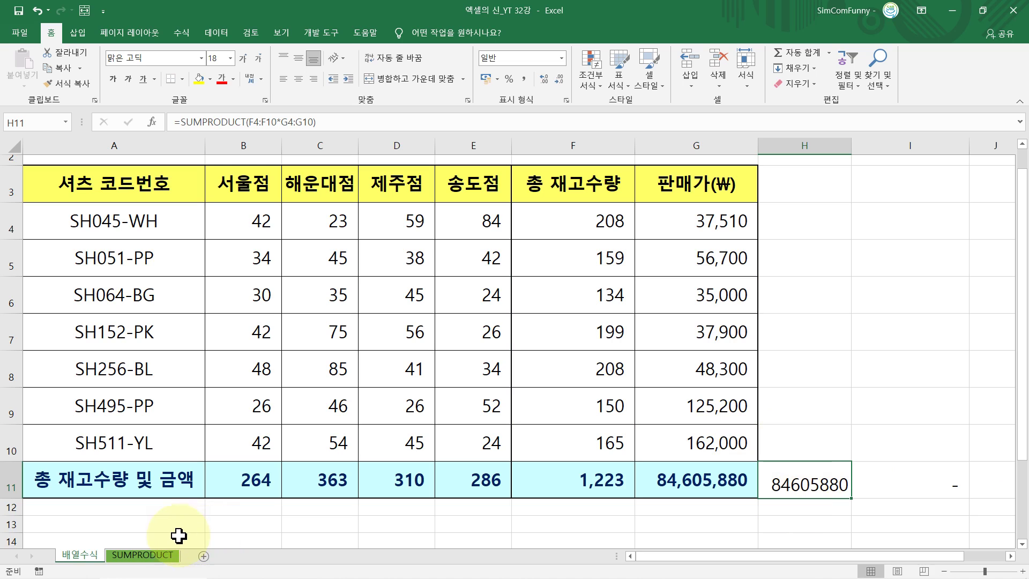
Switch to the SUMPRODUCT sheet and examine the 지점, 품번 and 증정 수량 columns of the data table
{"action": "left_click", "coordinate": [170, 563]}
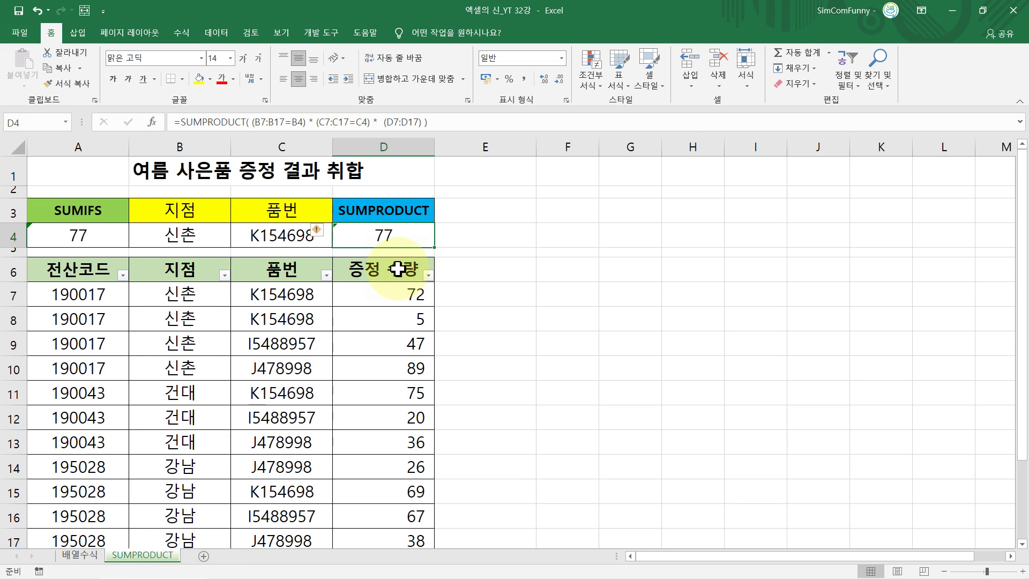
{"action": "left_click_drag", "start_coordinate": [214, 296], "coordinate": [199, 384]}
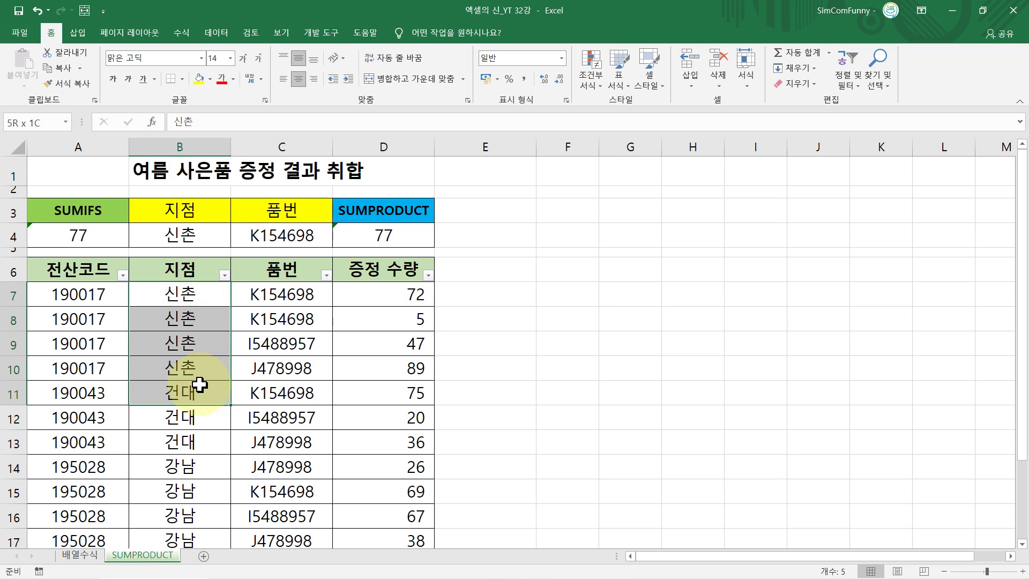
{"action": "left_click_drag", "start_coordinate": [284, 293], "coordinate": [276, 367]}
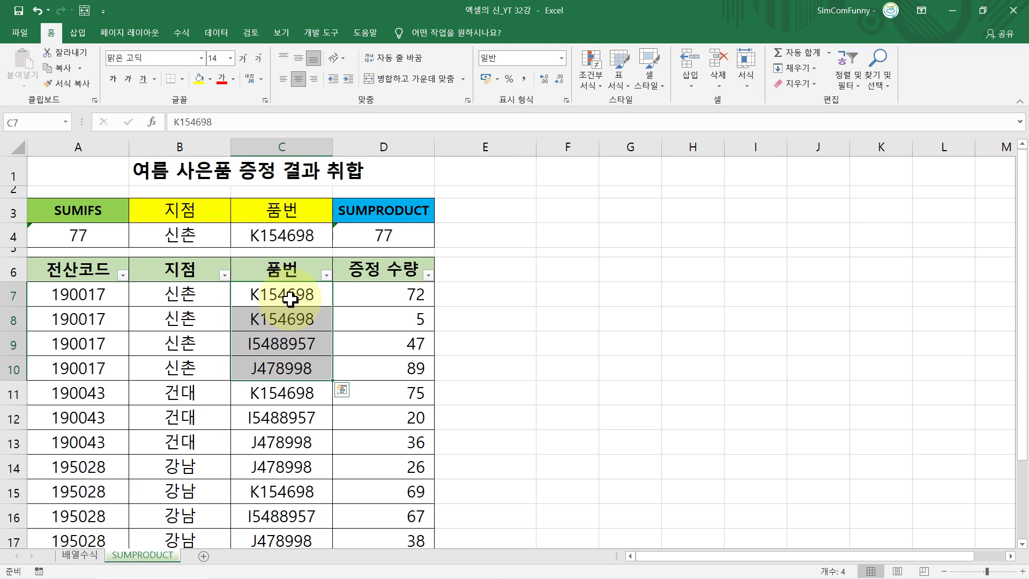
{"action": "left_click", "coordinate": [344, 295]}
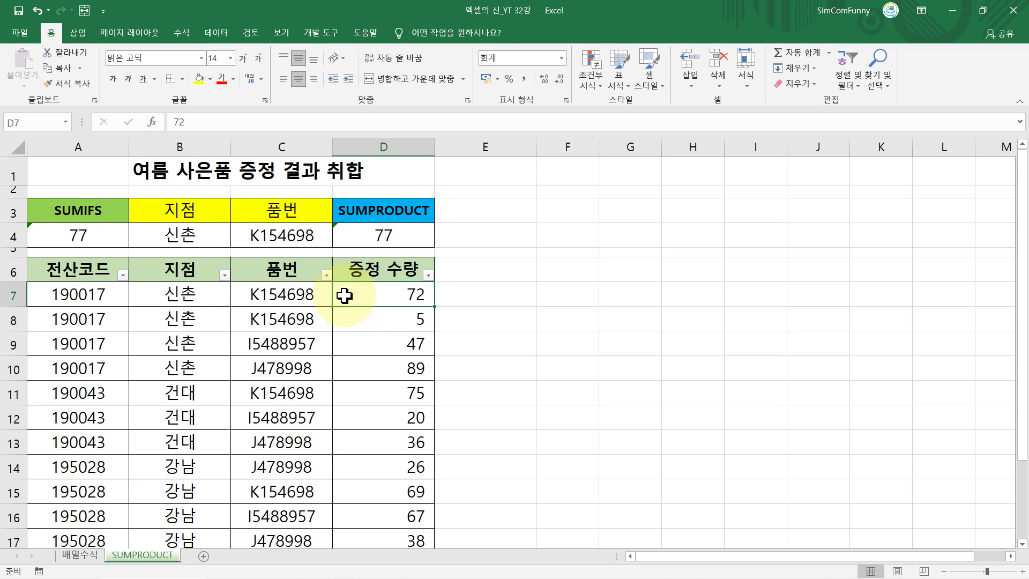
{"action": "left_click", "coordinate": [362, 318]}
{"action": "left_click", "coordinate": [368, 343]}
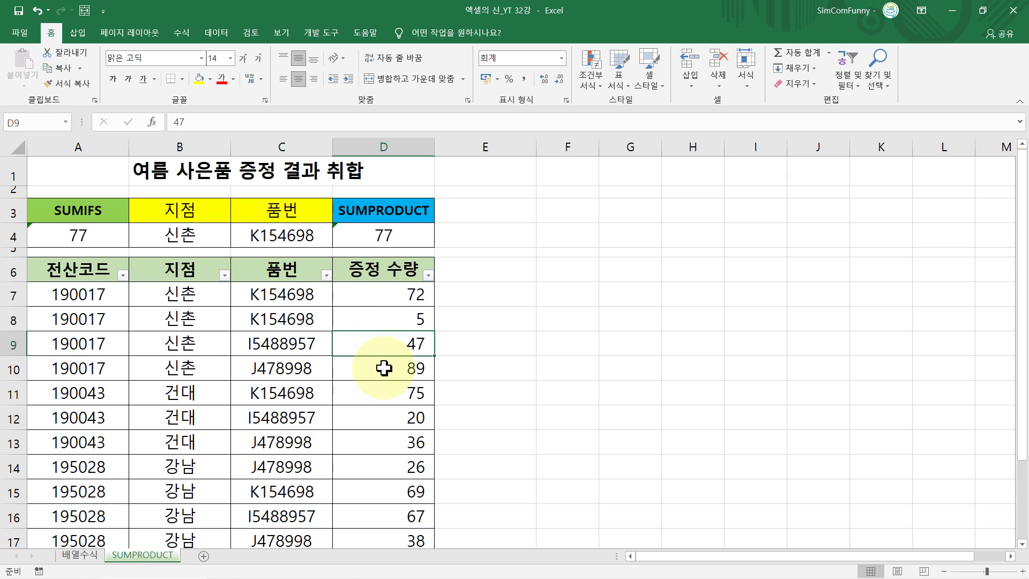
Examine the 지점 and 품번 criteria in B4 and C4 and compare the SUMIFS and SUMPRODUCT result cells A4 and D4
{"action": "left_click", "coordinate": [208, 233]}
{"action": "left_click", "coordinate": [277, 233]}
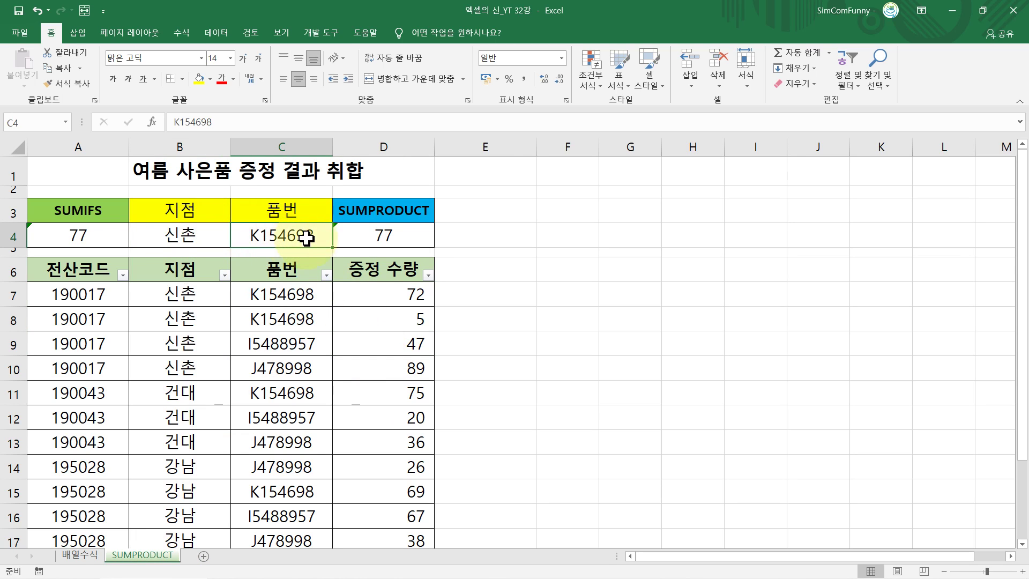
{"action": "left_click", "coordinate": [369, 234]}
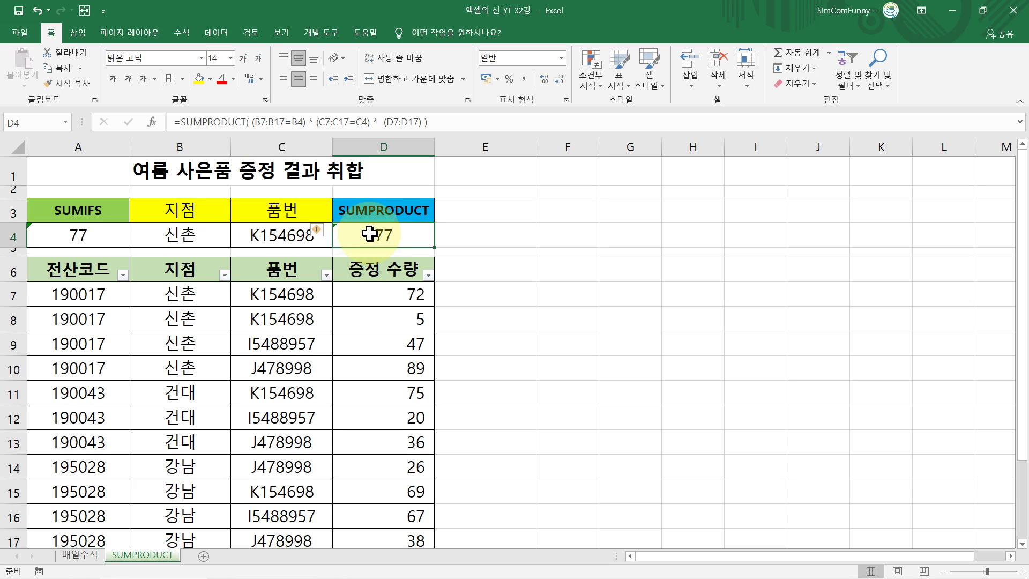
{"action": "left_click_drag", "start_coordinate": [180, 212], "coordinate": [179, 230]}
{"action": "left_click_drag", "start_coordinate": [266, 217], "coordinate": [270, 235]}
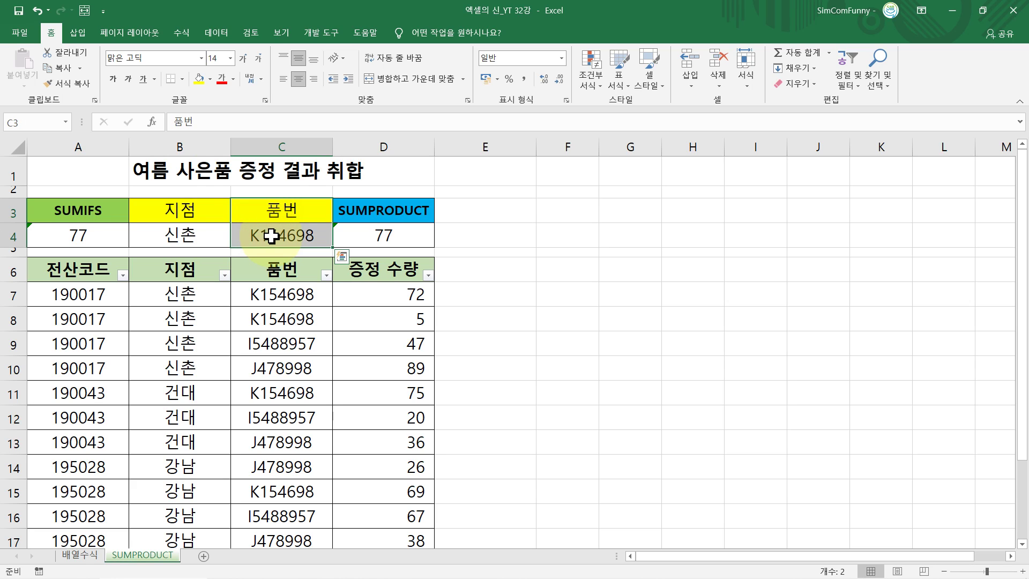
{"action": "left_click_drag", "start_coordinate": [104, 211], "coordinate": [102, 231]}
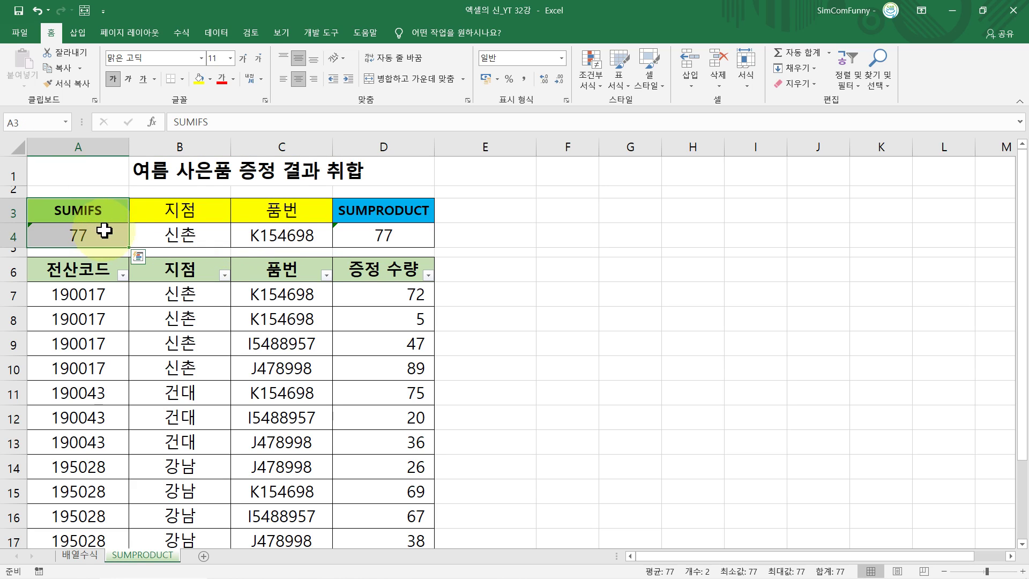
{"action": "left_click_drag", "start_coordinate": [367, 238], "coordinate": [348, 212]}
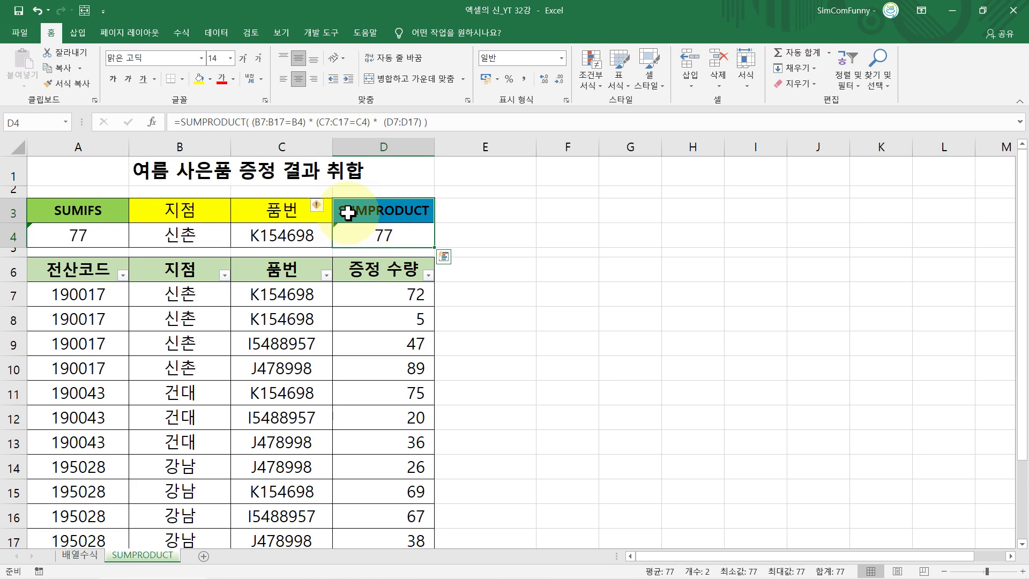
{"action": "left_click", "coordinate": [375, 235]}
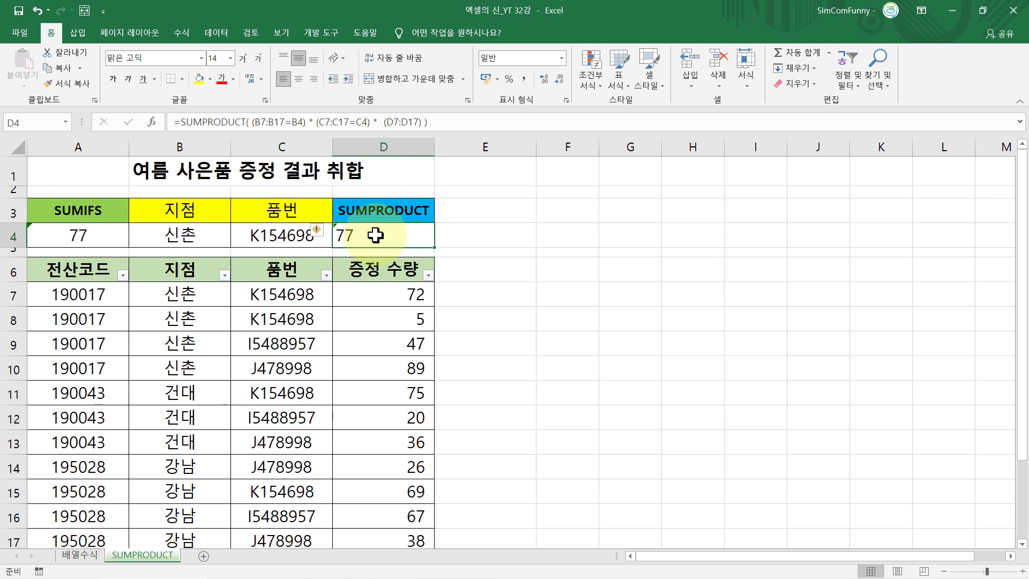
Inspect the conditions (B7:B17=B4), (C7:C17=C4) and the sum range (D7:D17) in D4's SUMPRODUCT formula, leaving it as is
{"action": "double_click", "coordinate": [375, 235]}
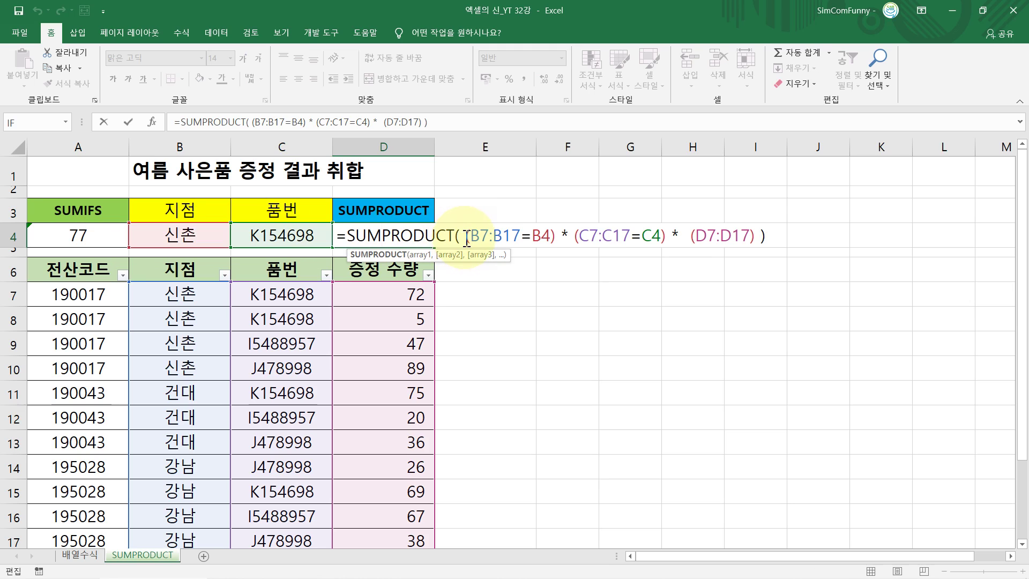
{"action": "left_click_drag", "start_coordinate": [465, 237], "coordinate": [553, 236]}
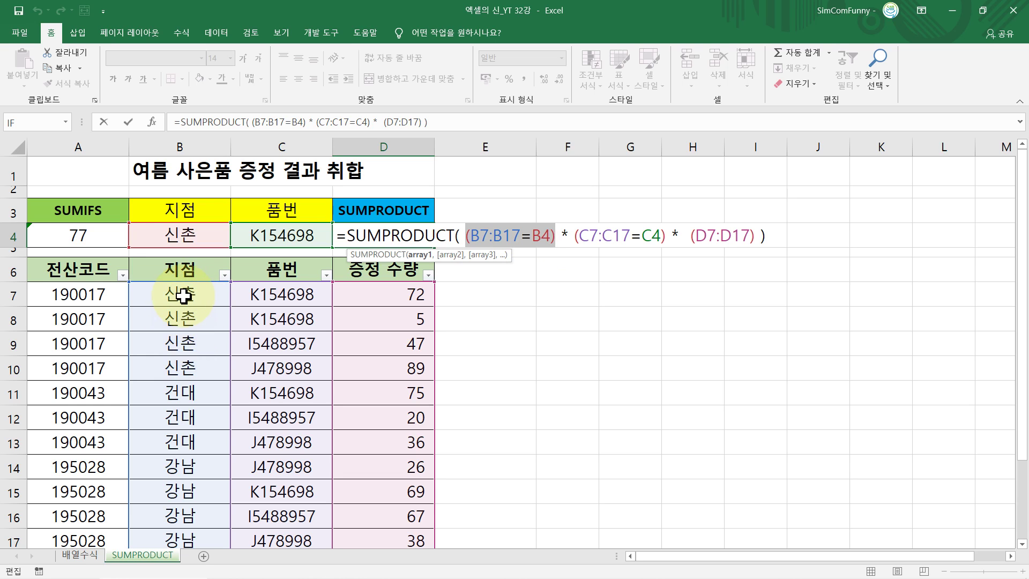
{"action": "scroll", "coordinate": [178, 391], "scroll_direction": "down", "scroll_amount": 3}
{"action": "scroll", "coordinate": [179, 390], "scroll_direction": "up", "scroll_amount": 3}
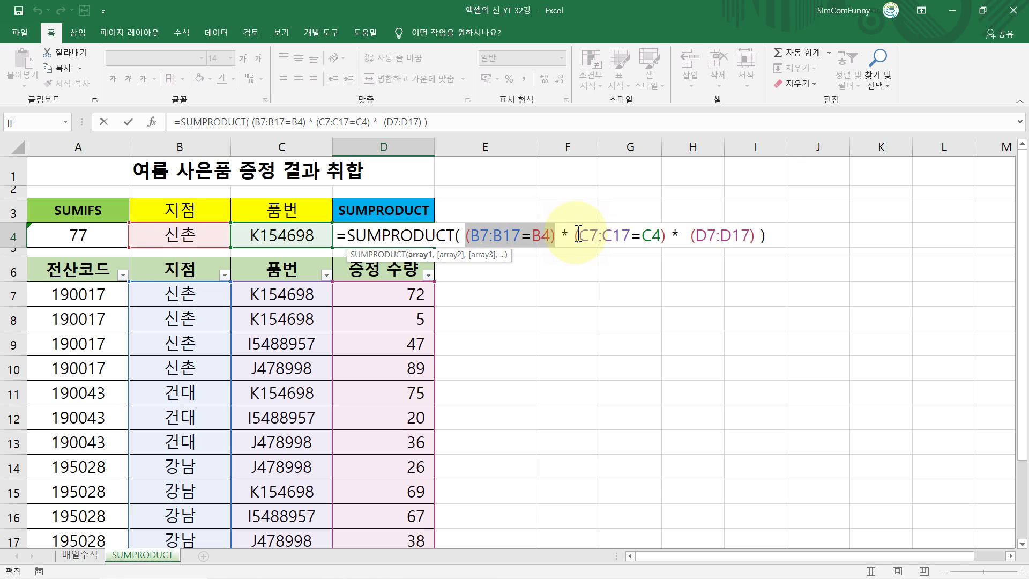
{"action": "left_click_drag", "start_coordinate": [575, 236], "coordinate": [665, 236]}
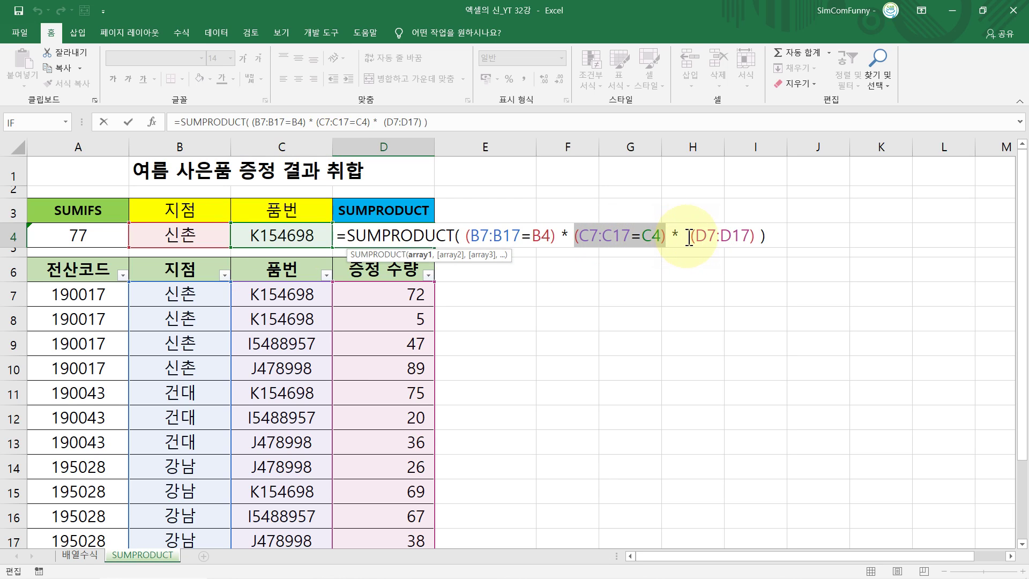
{"action": "left_click_drag", "start_coordinate": [690, 236], "coordinate": [754, 236]}
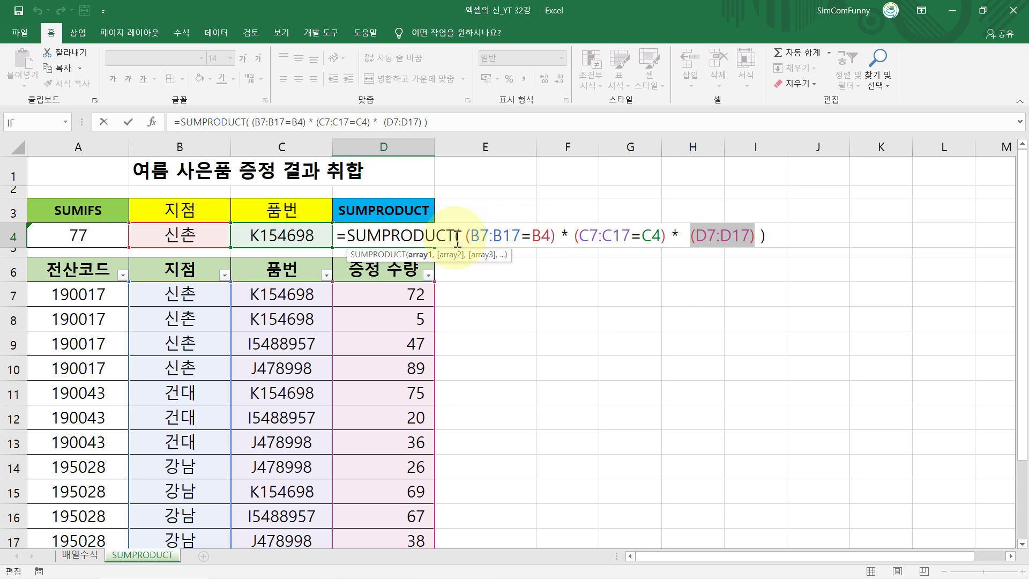
{"action": "key", "text": "ctrl+Return"}
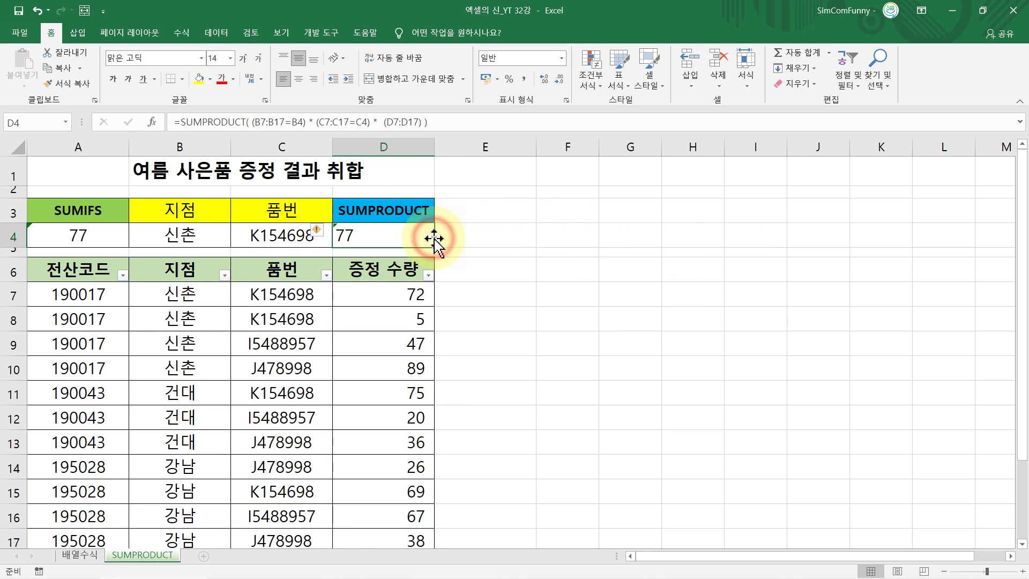
Start a new SUMPRODUCT formula in cell D4 with the branch condition (B7:B17=B4) as its first factor
{"action": "type", "text": "="}
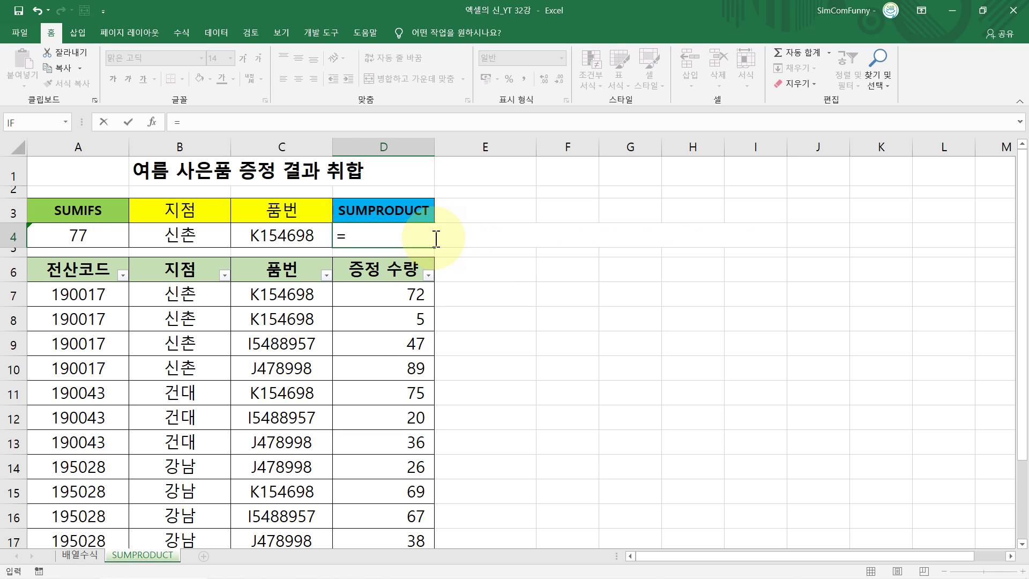
{"action": "type", "text": "SUMPROD"}
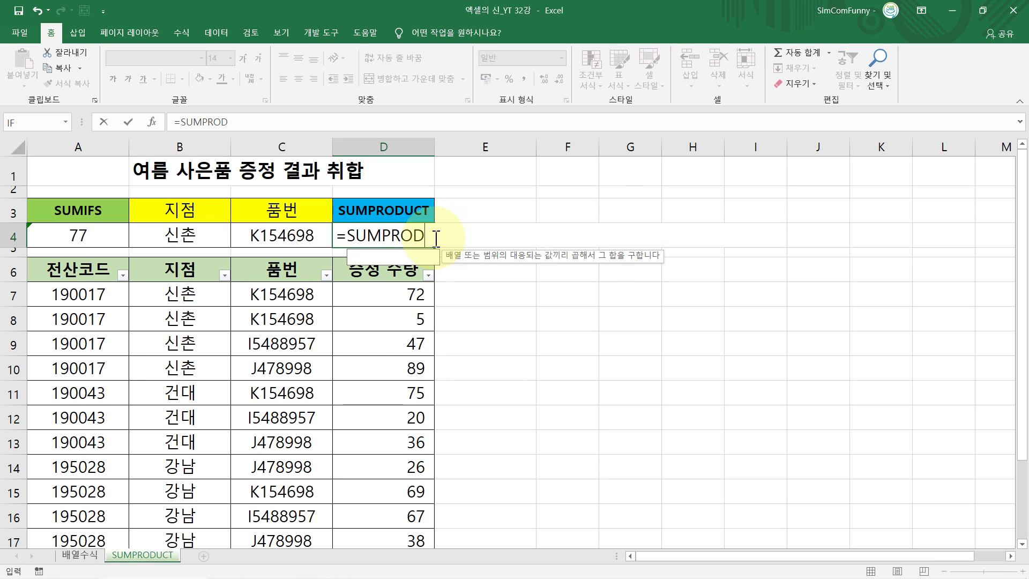
{"action": "type", "text": "UCT(   ("}
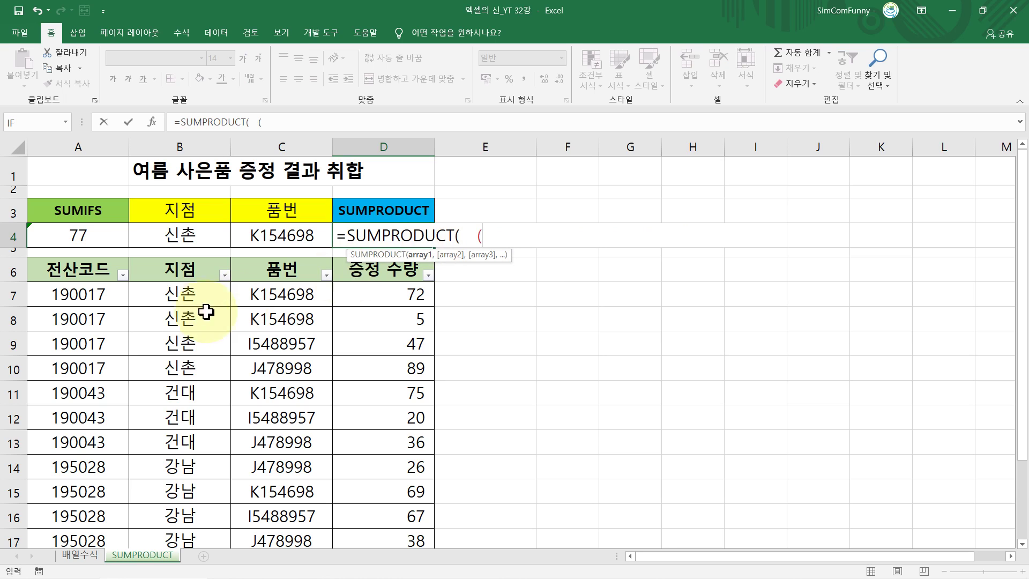
{"action": "left_click", "coordinate": [170, 296]}
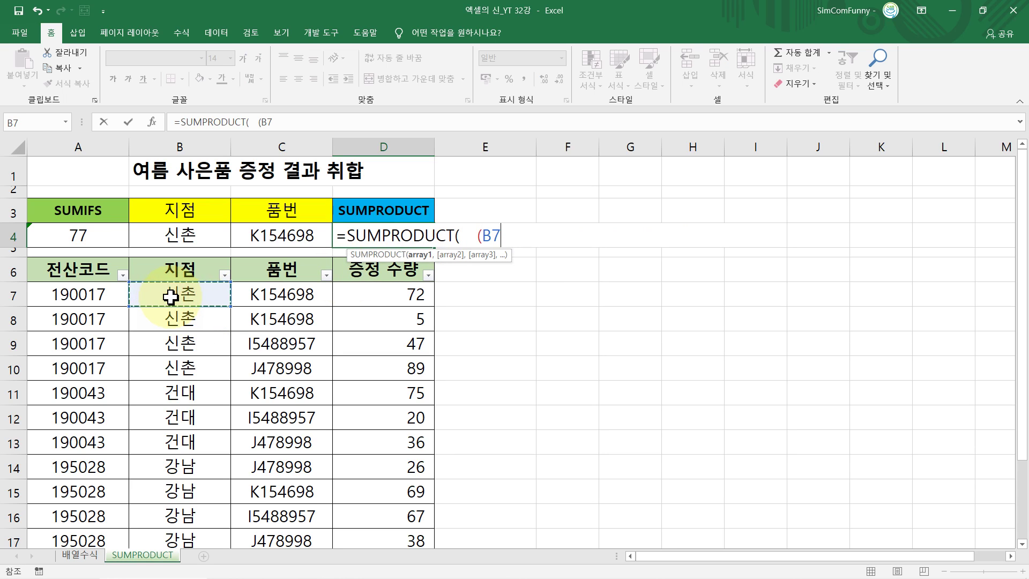
{"action": "key", "text": "ctrl+shift+Down"}
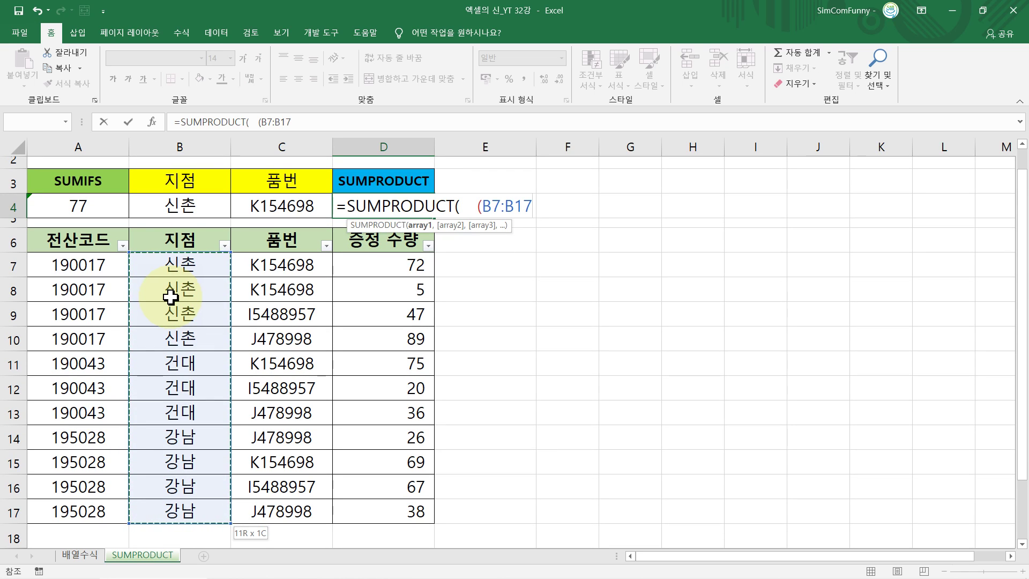
{"action": "type", "text": "="}
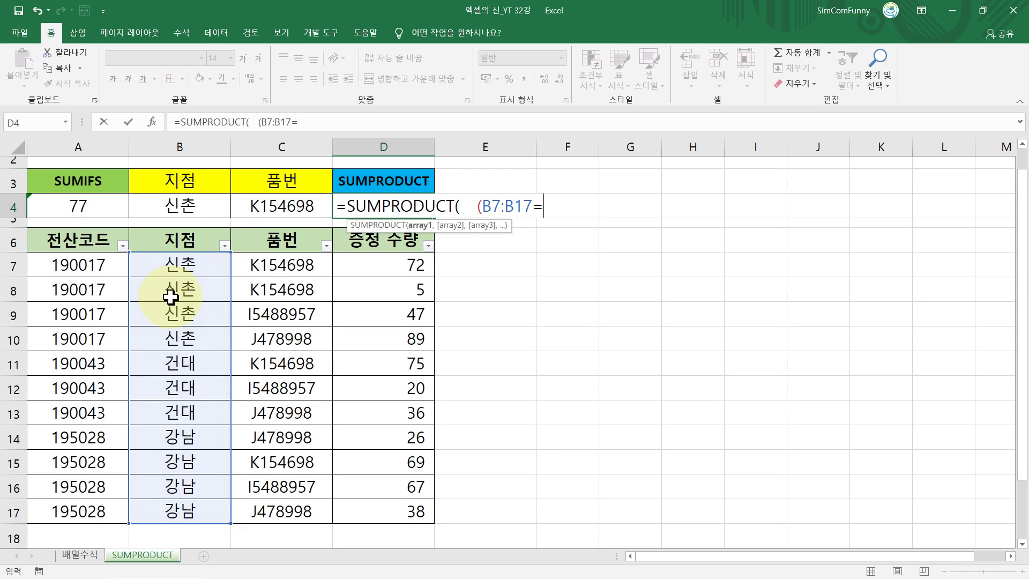
{"action": "scroll", "coordinate": [171, 296], "scroll_direction": "up", "scroll_amount": 1}
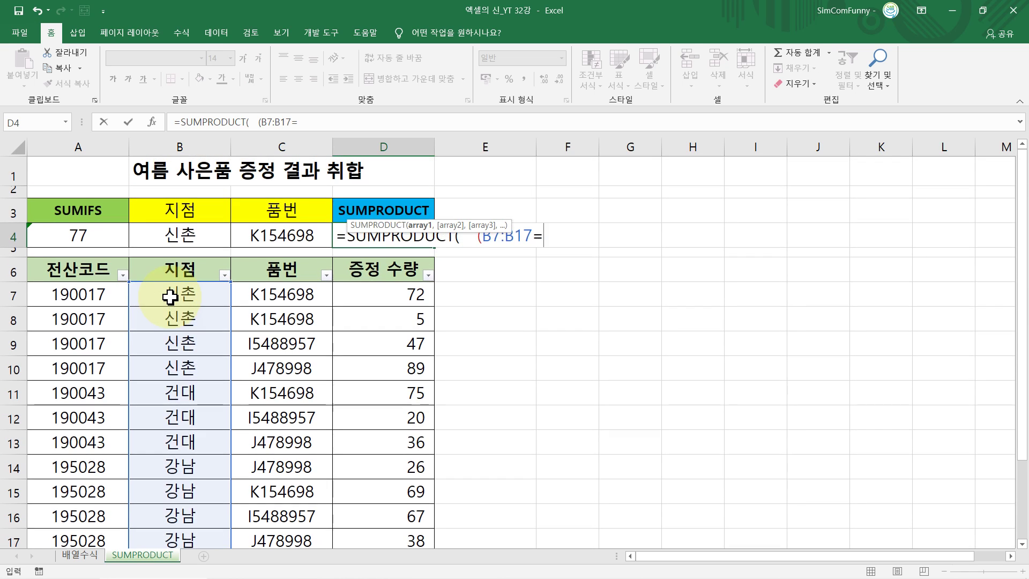
{"action": "left_click", "coordinate": [174, 233]}
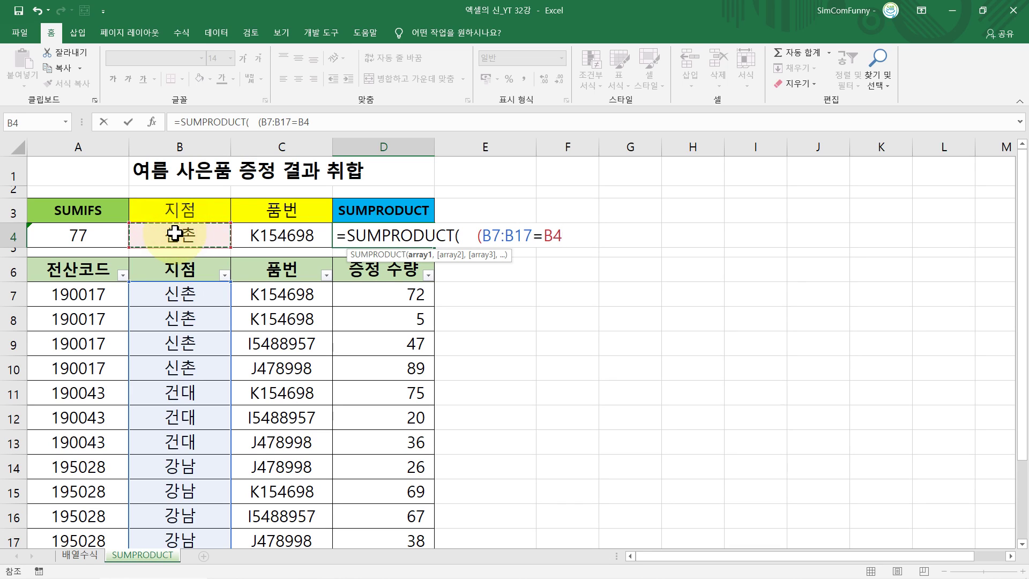
{"action": "type", "text": ")*    ("}
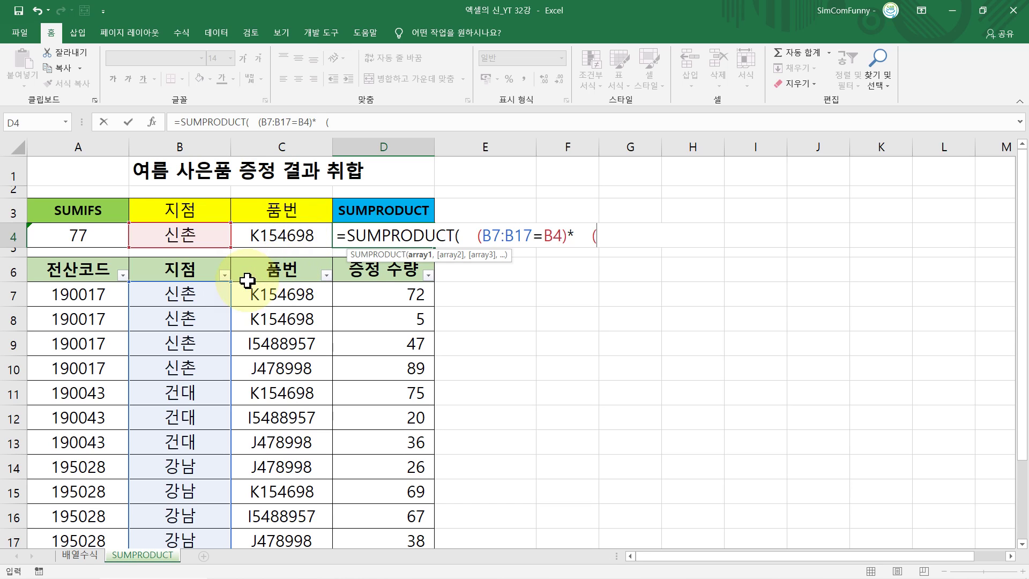
Add the item number condition (C7:C17=C4) as the second factor of D4's SUMPRODUCT formula
{"action": "left_click", "coordinate": [272, 296]}
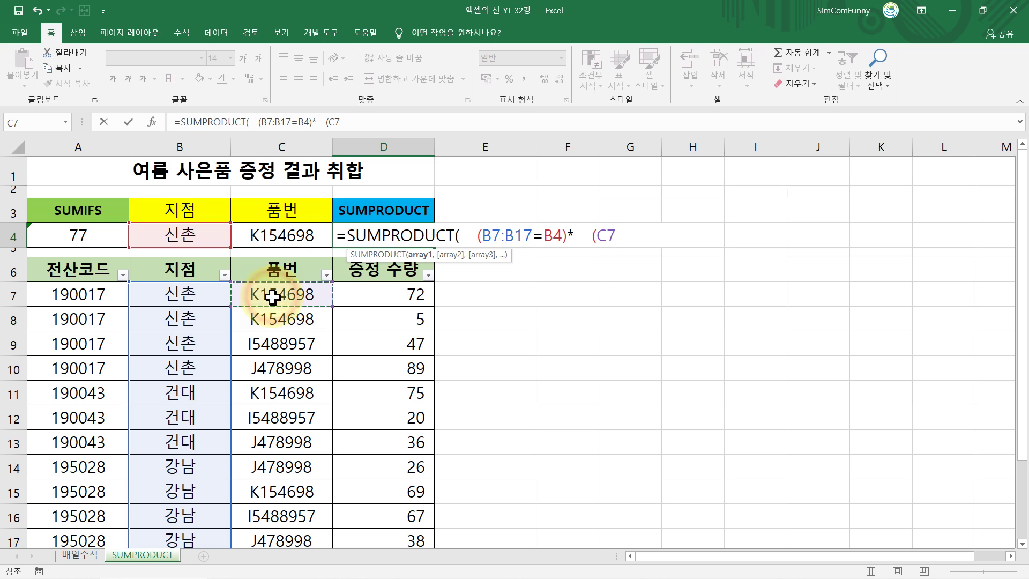
{"action": "key", "text": "ctrl+shift+Down"}
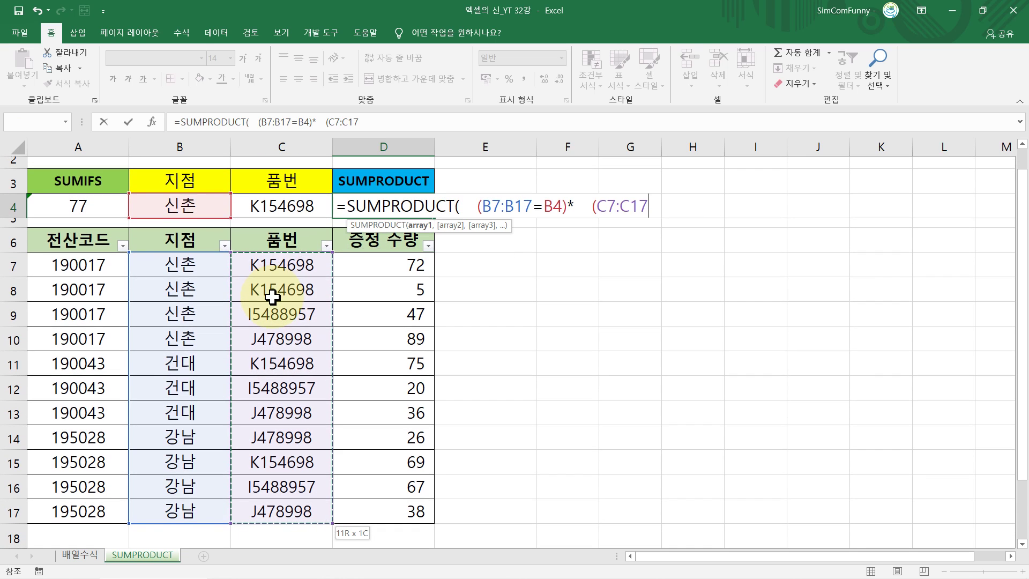
{"action": "type", "text": "="}
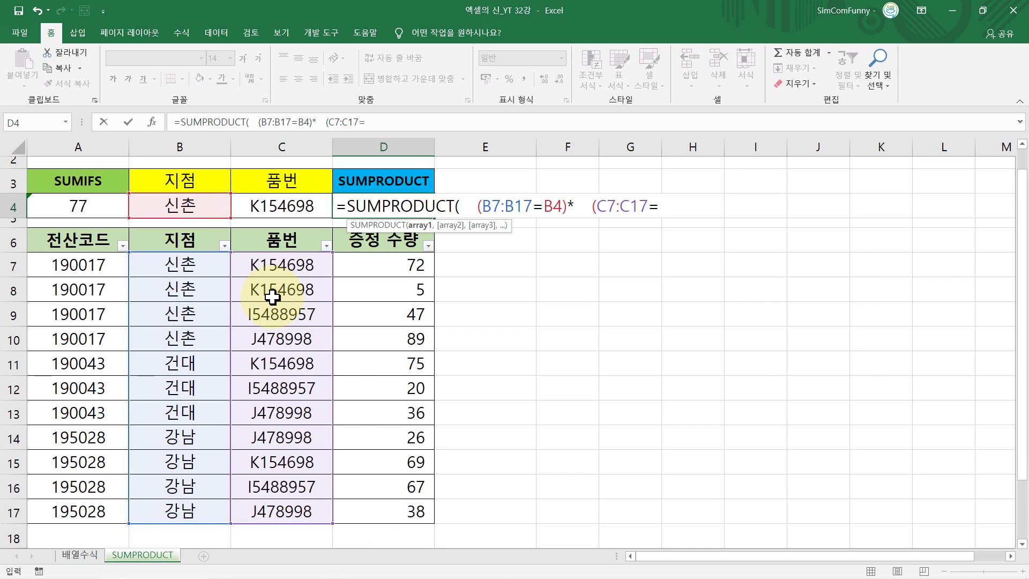
{"action": "left_click", "coordinate": [293, 211]}
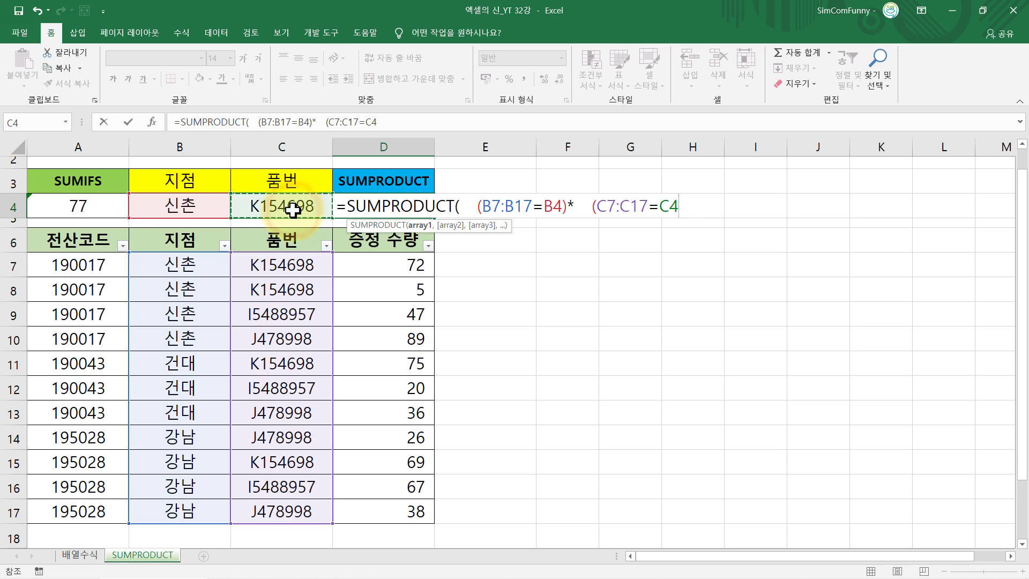
{"action": "type", "text": ")"}
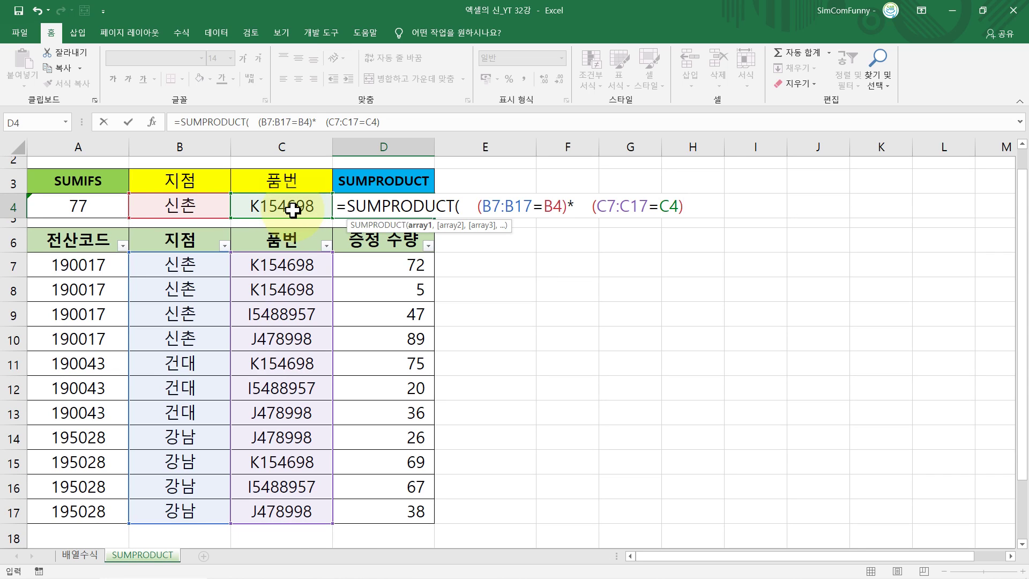
Multiply the conditions by the quantity range (D7:D17), close the SUMPRODUCT formula and enter it in D4
{"action": "type", "text": "*("}
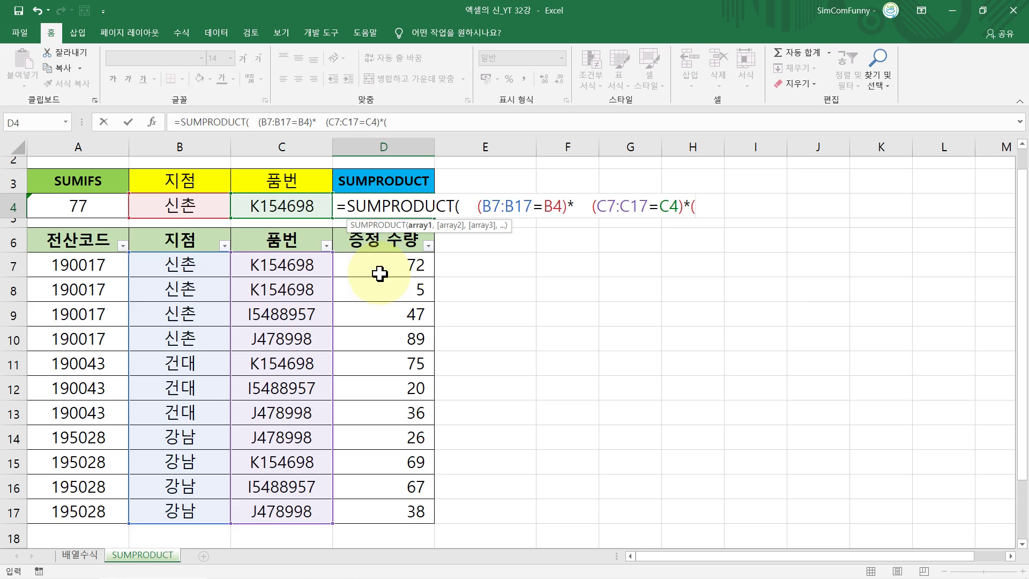
{"action": "scroll", "coordinate": [384, 279], "scroll_direction": "up", "scroll_amount": 1}
{"action": "left_click_drag", "start_coordinate": [384, 296], "coordinate": [391, 517]}
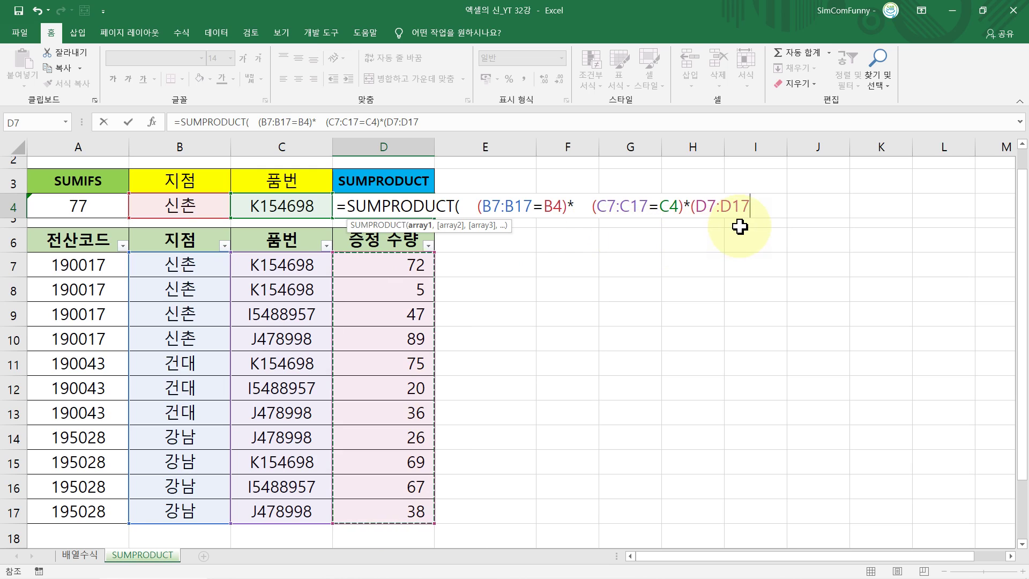
{"action": "type", "text": ")"}
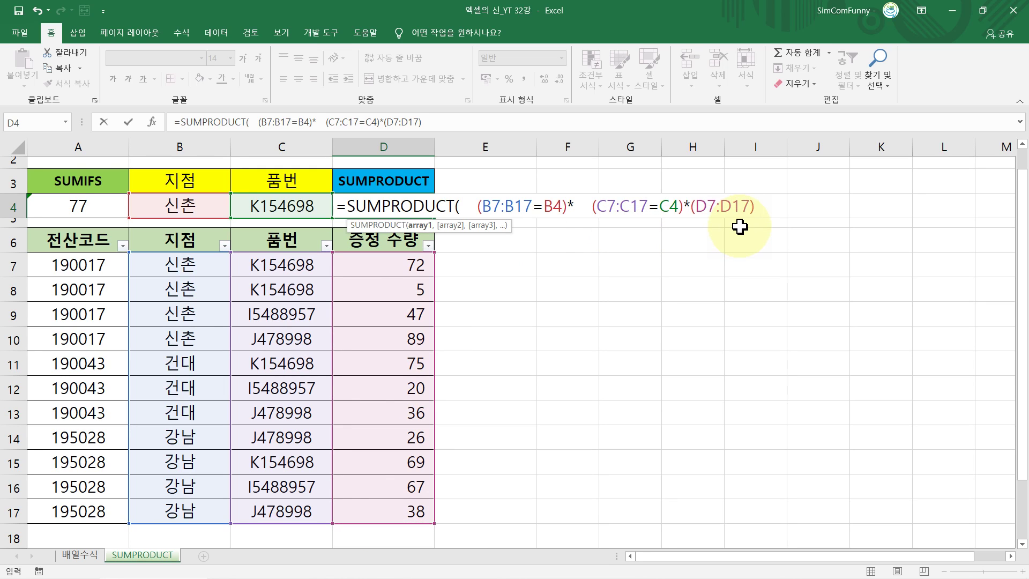
{"action": "type", "text": " )"}
{"action": "key", "text": "Return"}
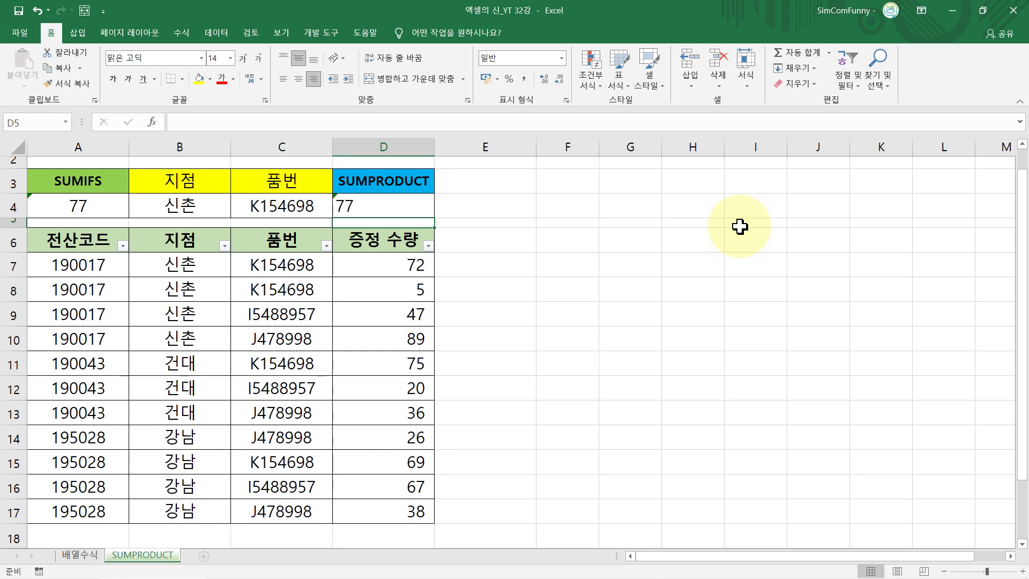
Compare the SUMPRODUCT formula and result in D4 with the SUMIFS formula and result in A4
{"action": "left_click", "coordinate": [389, 205]}
{"action": "key", "text": "Left"}
{"action": "key", "text": "Left"}
{"action": "key", "text": "Left"}
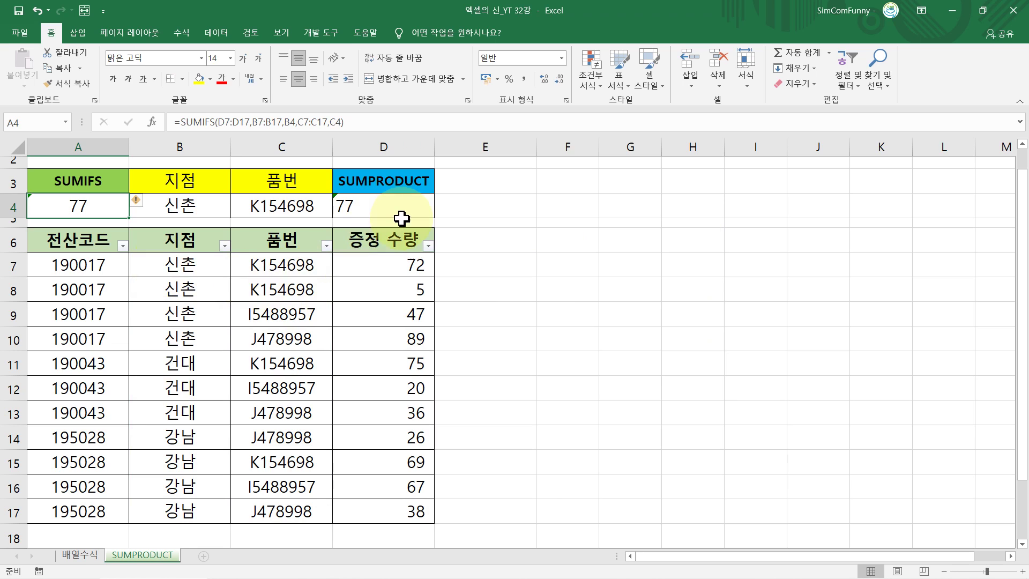
{"action": "scroll", "coordinate": [362, 316], "scroll_direction": "up", "scroll_amount": 1}
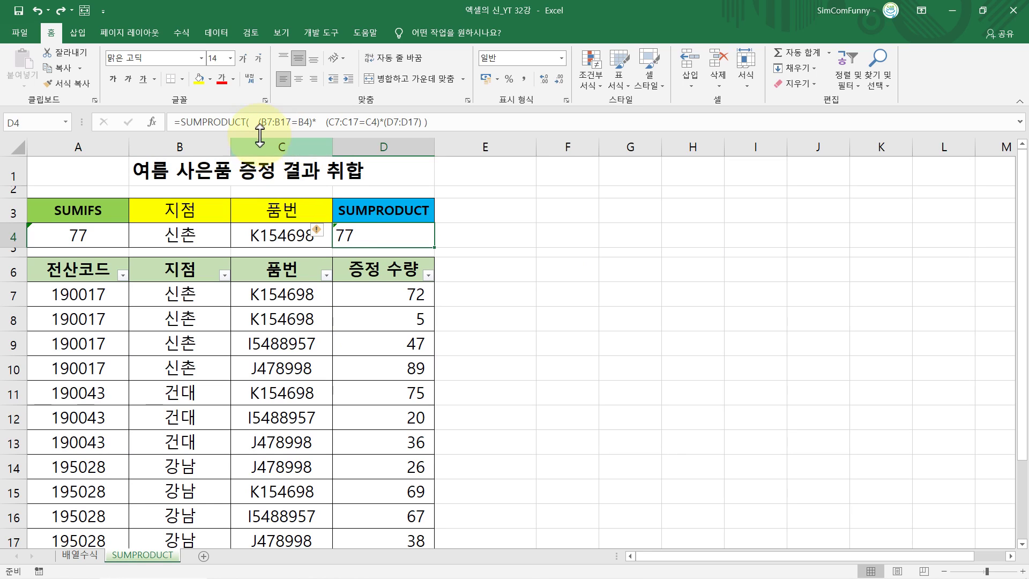
Evaluate the conditions (B7:B17=B4) and (C7:C17=C4) inside D4's SUMPRODUCT formula into their TRUE/FALSE arrays
{"action": "left_click", "coordinate": [260, 123]}
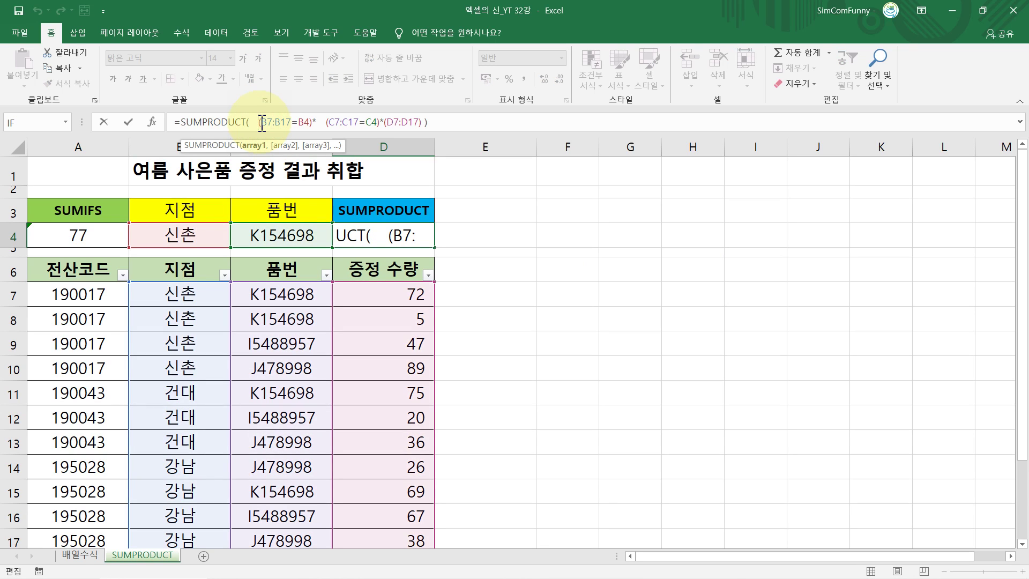
{"action": "left_click_drag", "start_coordinate": [256, 123], "coordinate": [314, 120]}
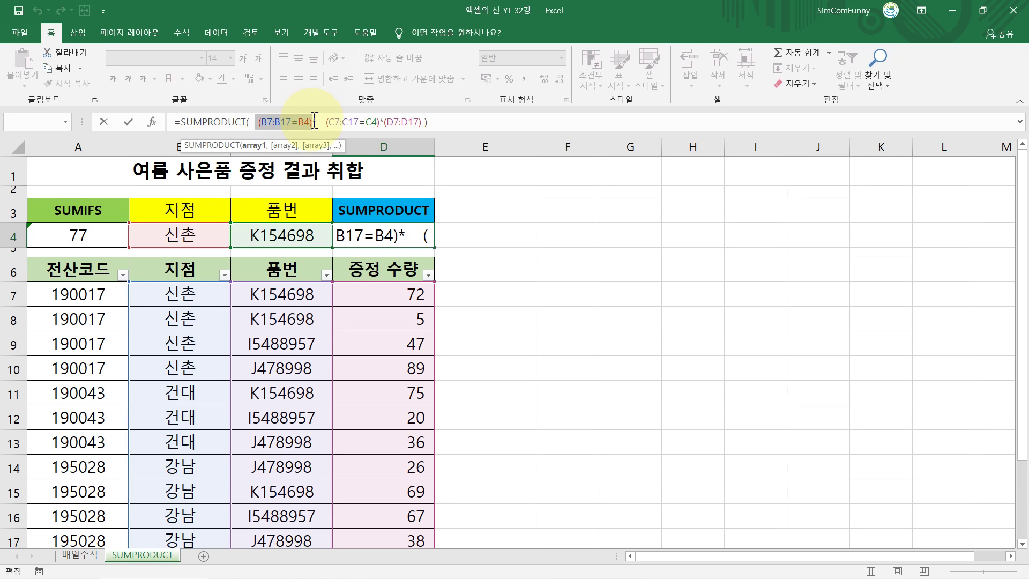
{"action": "key", "text": "F9"}
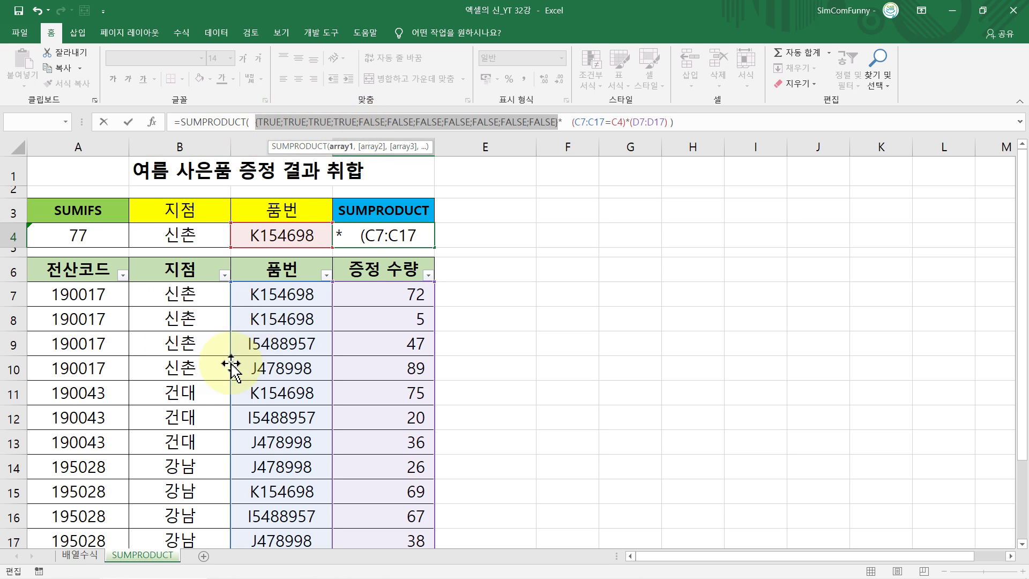
{"action": "scroll", "coordinate": [207, 402], "scroll_direction": "down", "scroll_amount": 1}
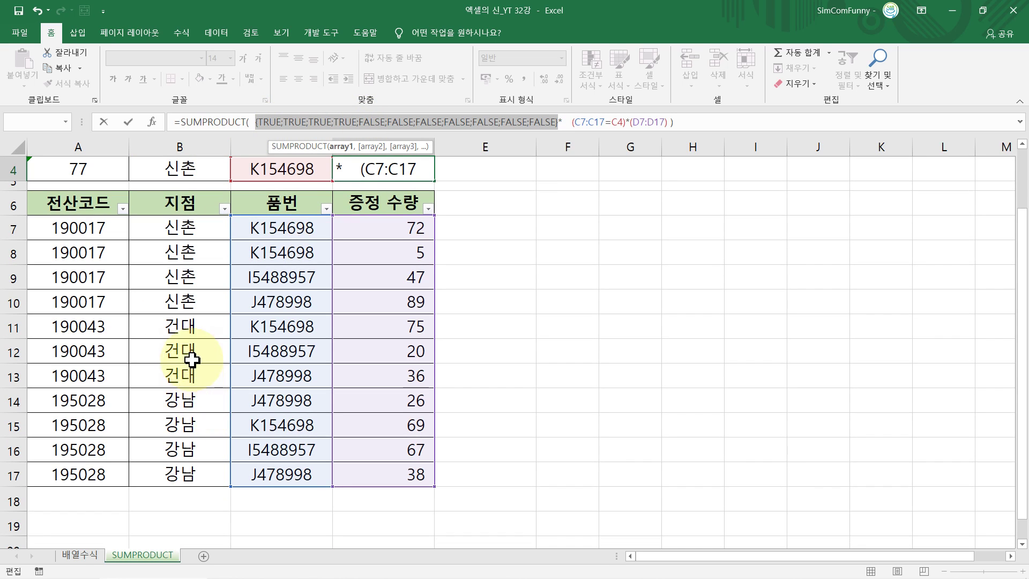
{"action": "scroll", "coordinate": [215, 370], "scroll_direction": "up", "scroll_amount": 1}
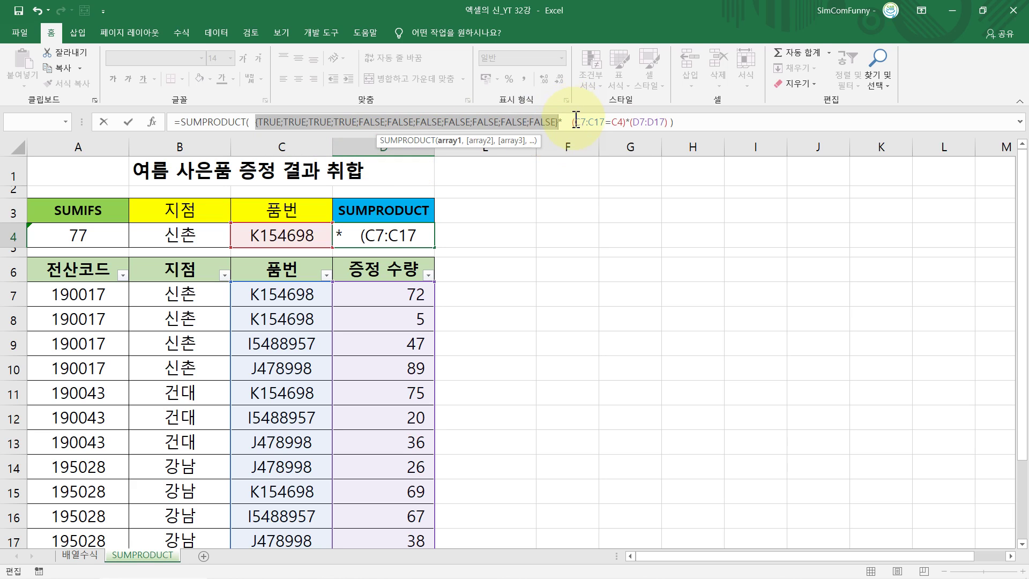
{"action": "left_click_drag", "start_coordinate": [572, 122], "coordinate": [627, 122]}
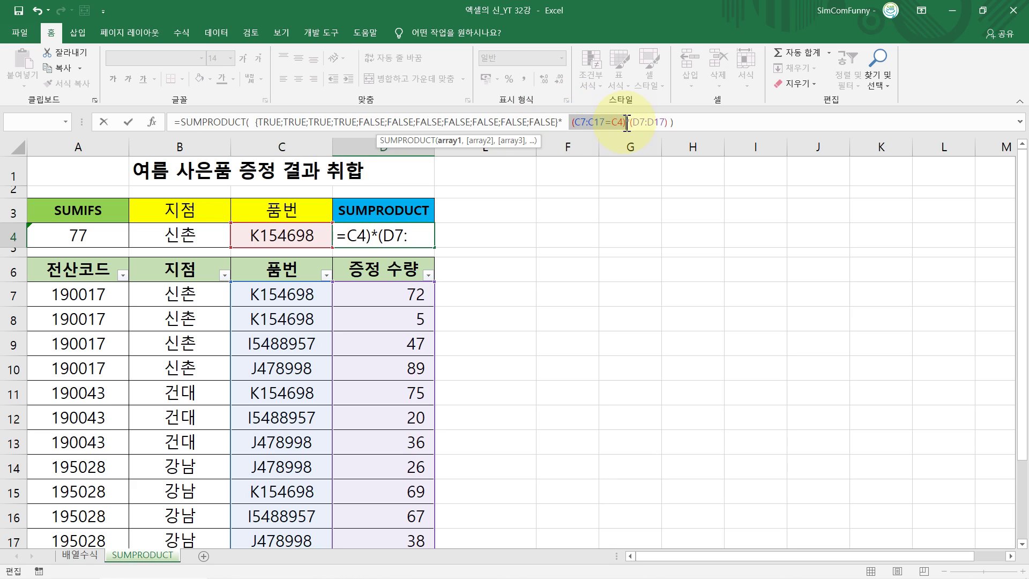
{"action": "key", "text": "F9"}
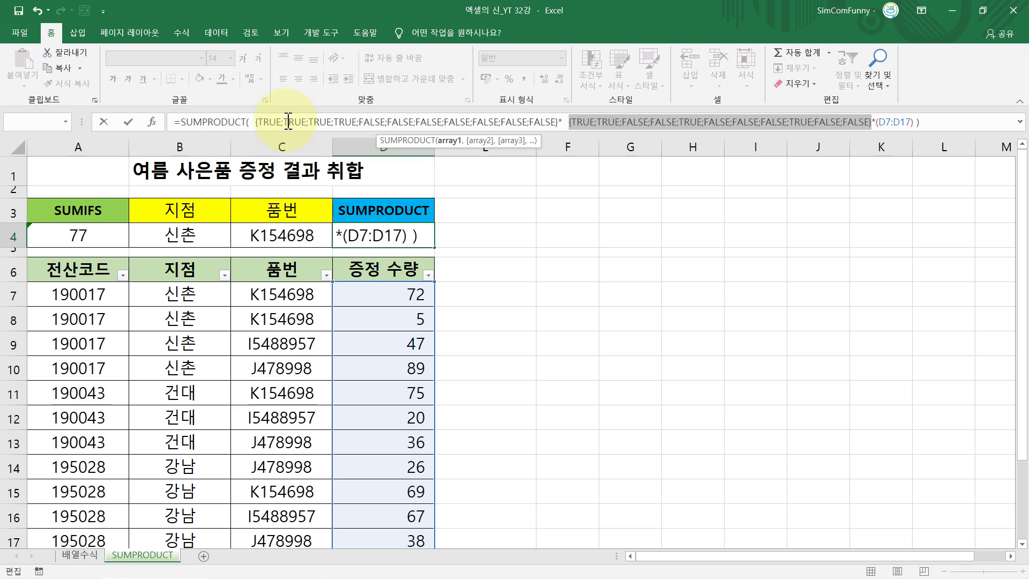
Compare the first elements of the two evaluated TRUE/FALSE arrays in D4's formula
{"action": "left_click_drag", "start_coordinate": [285, 122], "coordinate": [259, 121]}
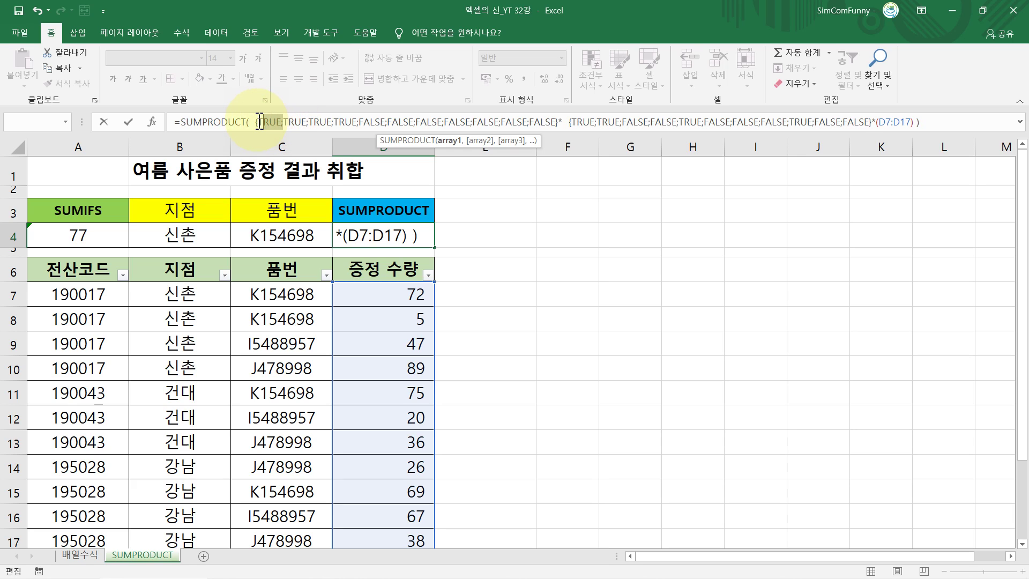
{"action": "left_click_drag", "start_coordinate": [572, 120], "coordinate": [597, 121]}
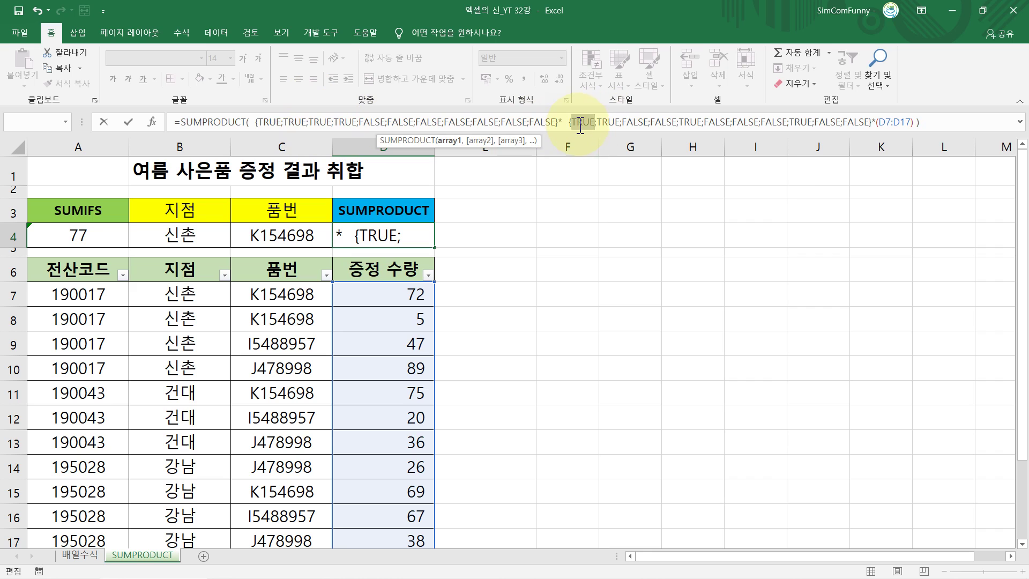
{"action": "key", "text": "ctrl+1"}
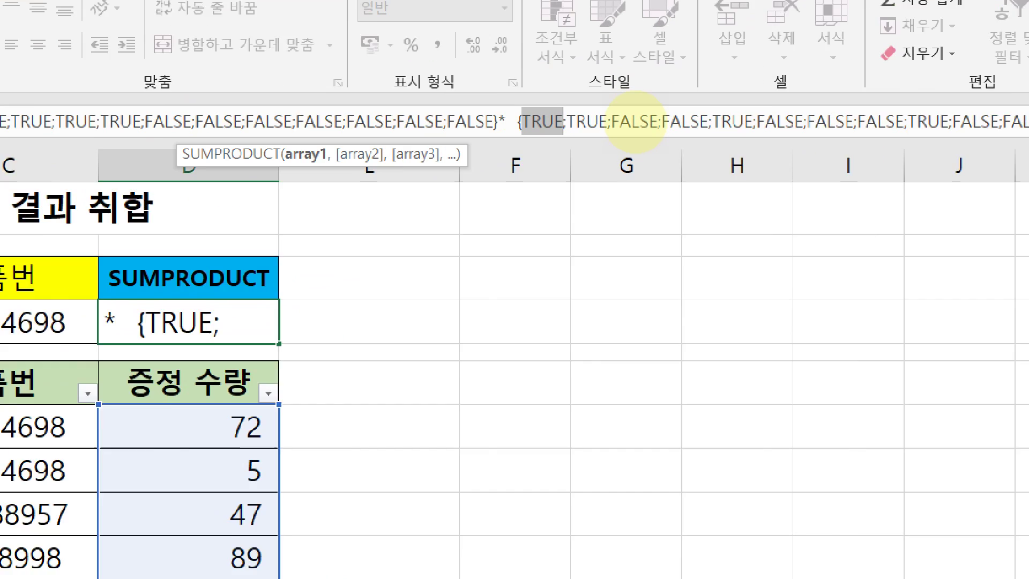
{"action": "left_click", "coordinate": [638, 123]}
{"action": "left_click_drag", "start_coordinate": [613, 111], "coordinate": [651, 132]}
{"action": "key", "text": "Escape"}
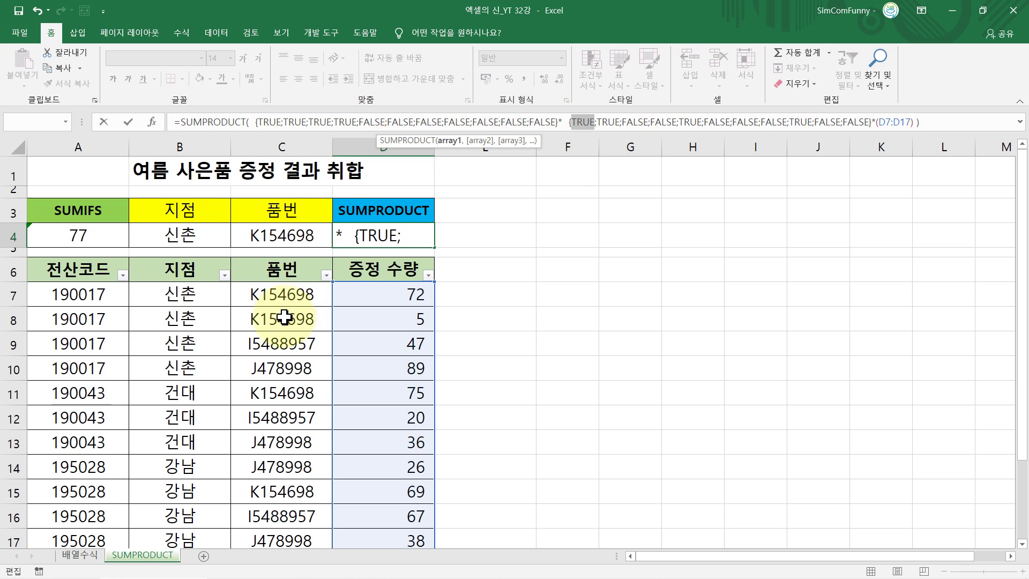
Accept D4's formula and fill the matching branch, item number and quantity cells B7:D8 with yellow
{"action": "left_click_drag", "start_coordinate": [184, 292], "coordinate": [267, 313]}
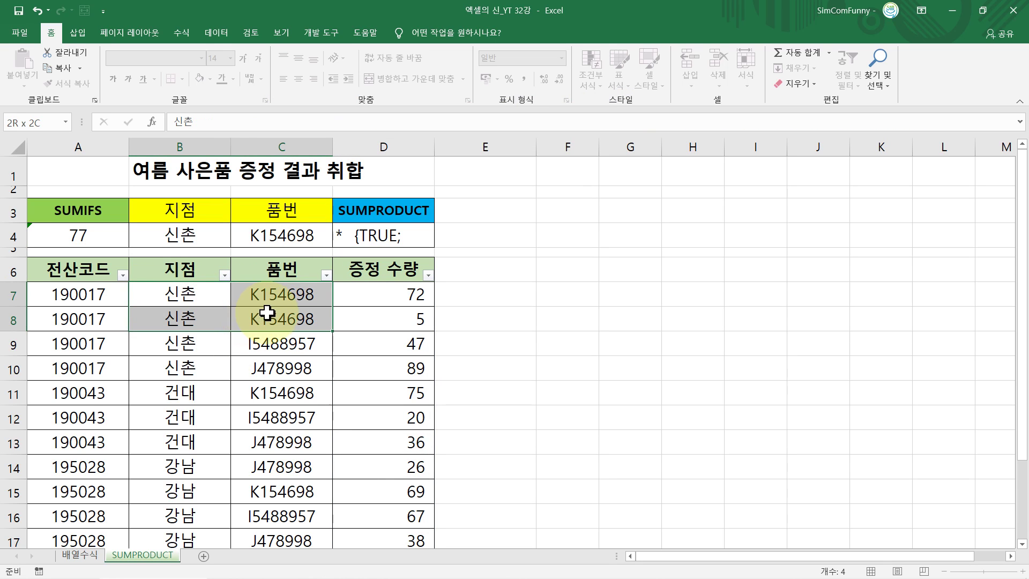
{"action": "left_click", "coordinate": [199, 78]}
{"action": "left_click_drag", "start_coordinate": [380, 284], "coordinate": [383, 321]}
{"action": "left_click", "coordinate": [201, 79]}
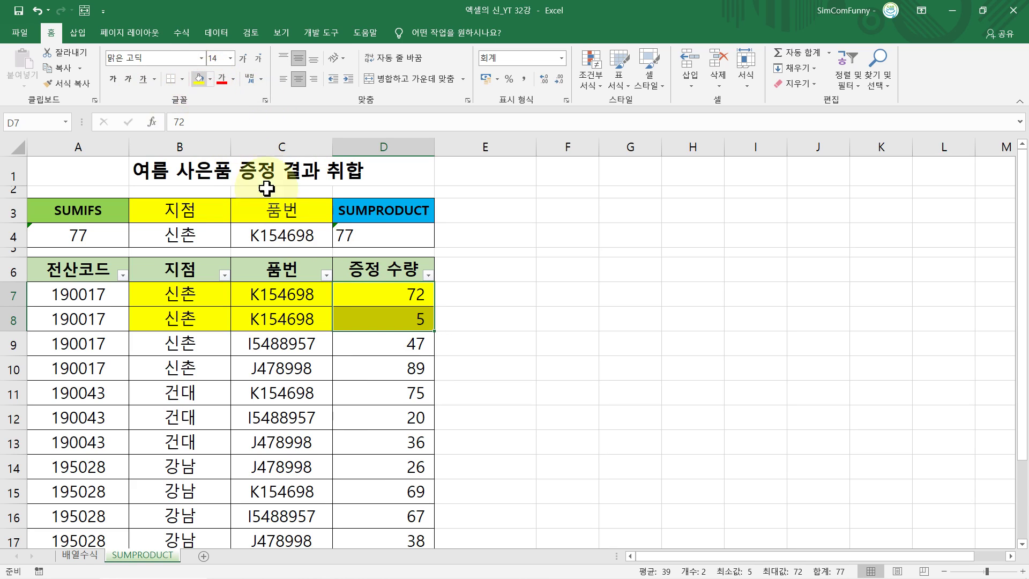
Inspect the matching quantities in D7 and D8, and set the font color of result cell D4 to red
{"action": "left_click", "coordinate": [380, 290]}
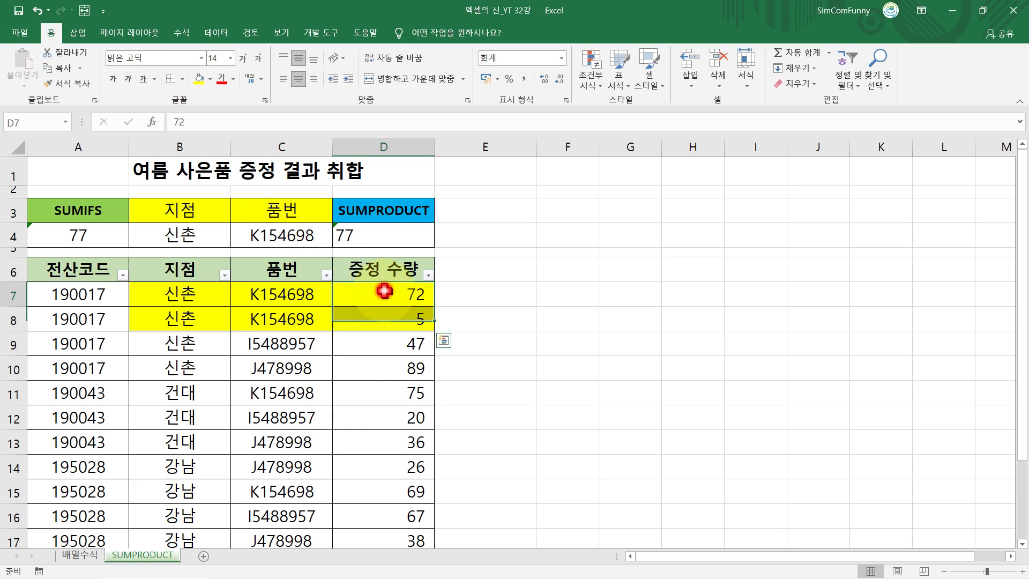
{"action": "left_click", "coordinate": [394, 322], "text": "shift"}
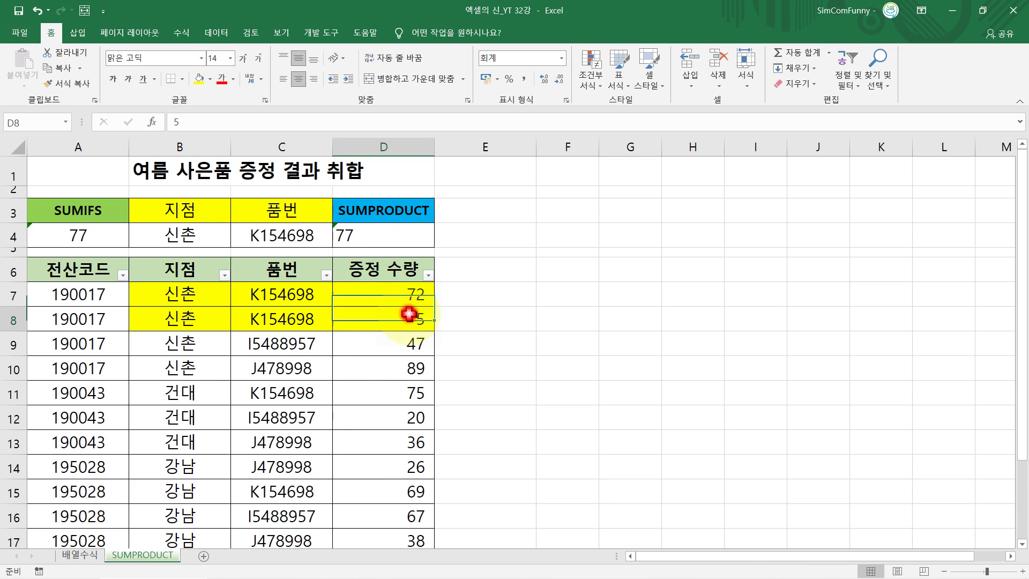
{"action": "left_click", "coordinate": [375, 231]}
{"action": "left_click", "coordinate": [222, 80]}
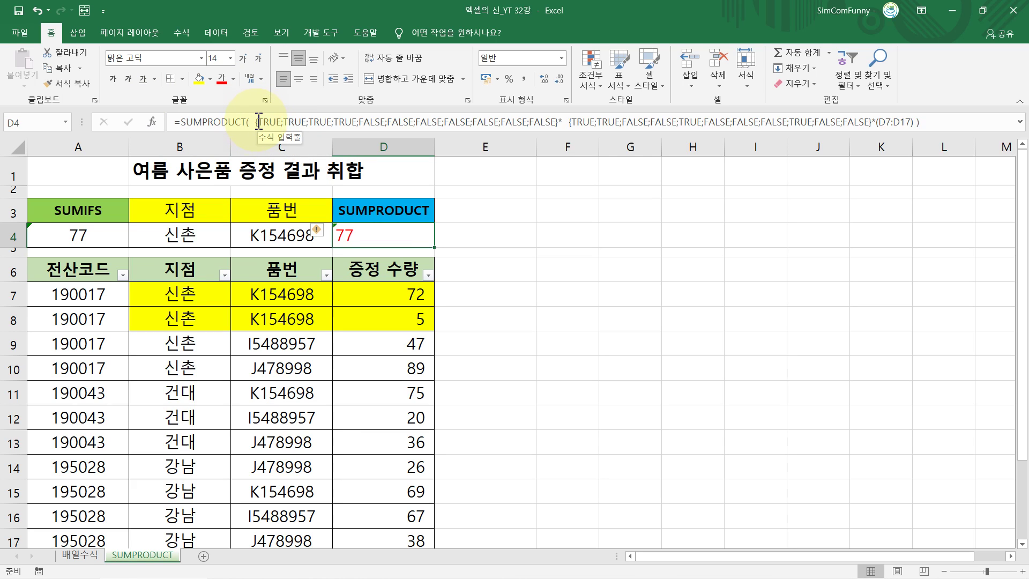
Evaluate the whole argument of D4's SUMPRODUCT formula, both TRUE/FALSE arrays multiplied by (D7:D17), into a single array
{"action": "left_click_drag", "start_coordinate": [258, 121], "coordinate": [916, 120]}
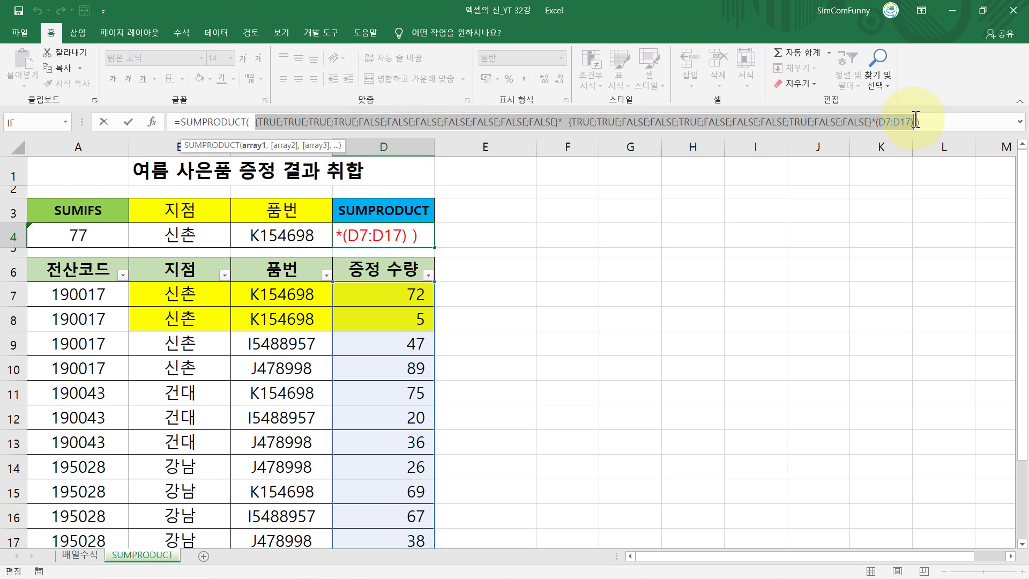
{"action": "key", "text": "F9"}
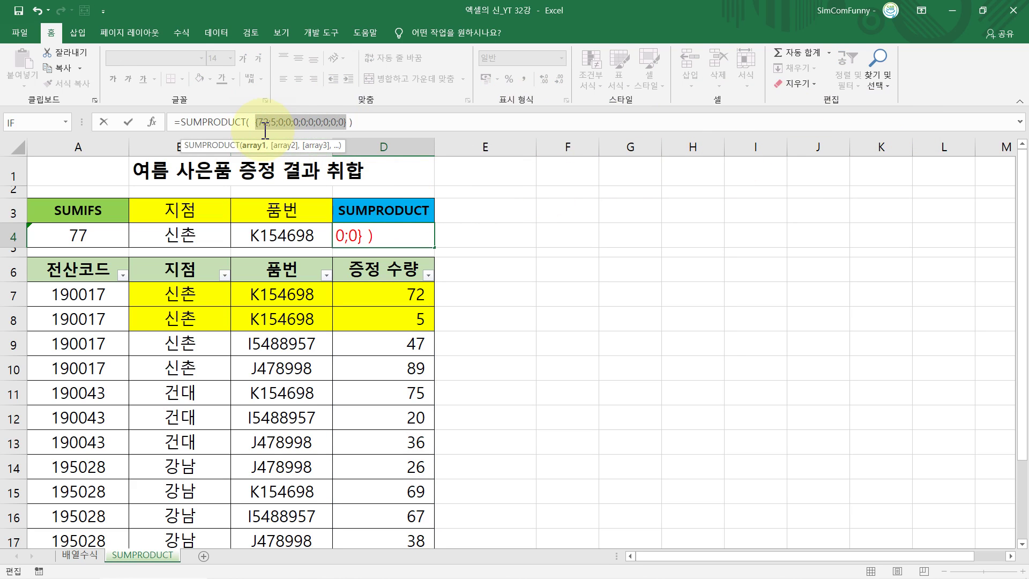